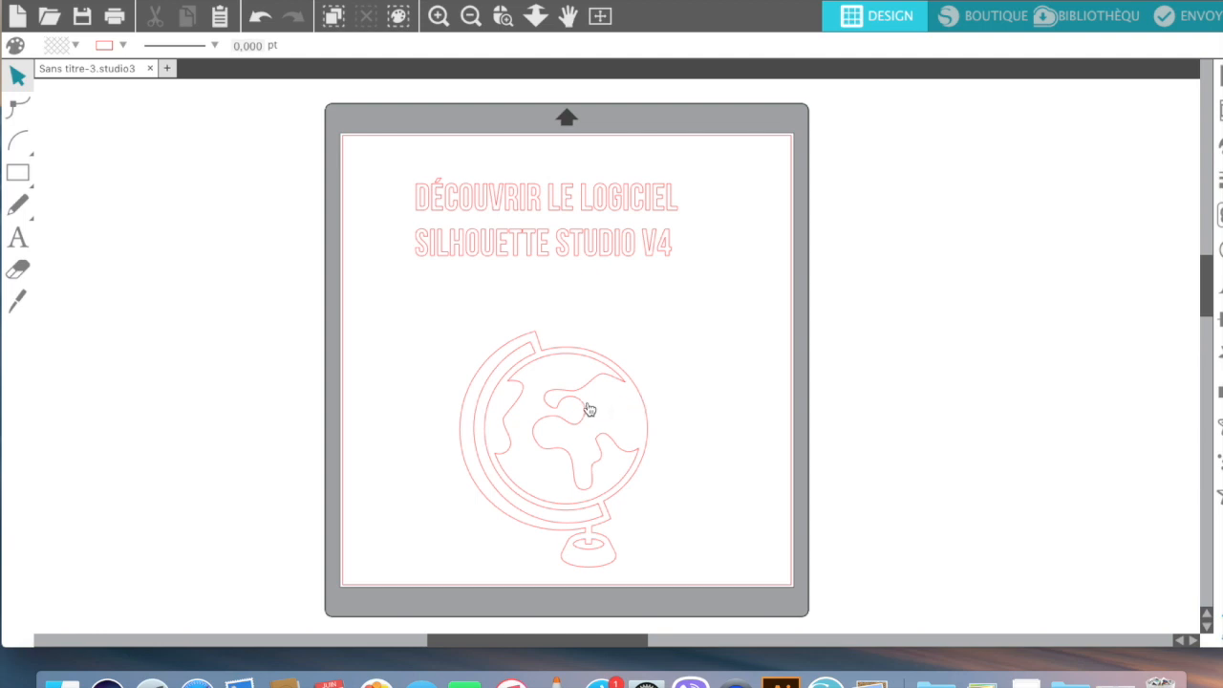
# Step: Move the 12,614 × 15,850 cm globe off the mat to its right and select it
pyautogui.moveTo(589, 409); pyautogui.dragTo(1015, 223)
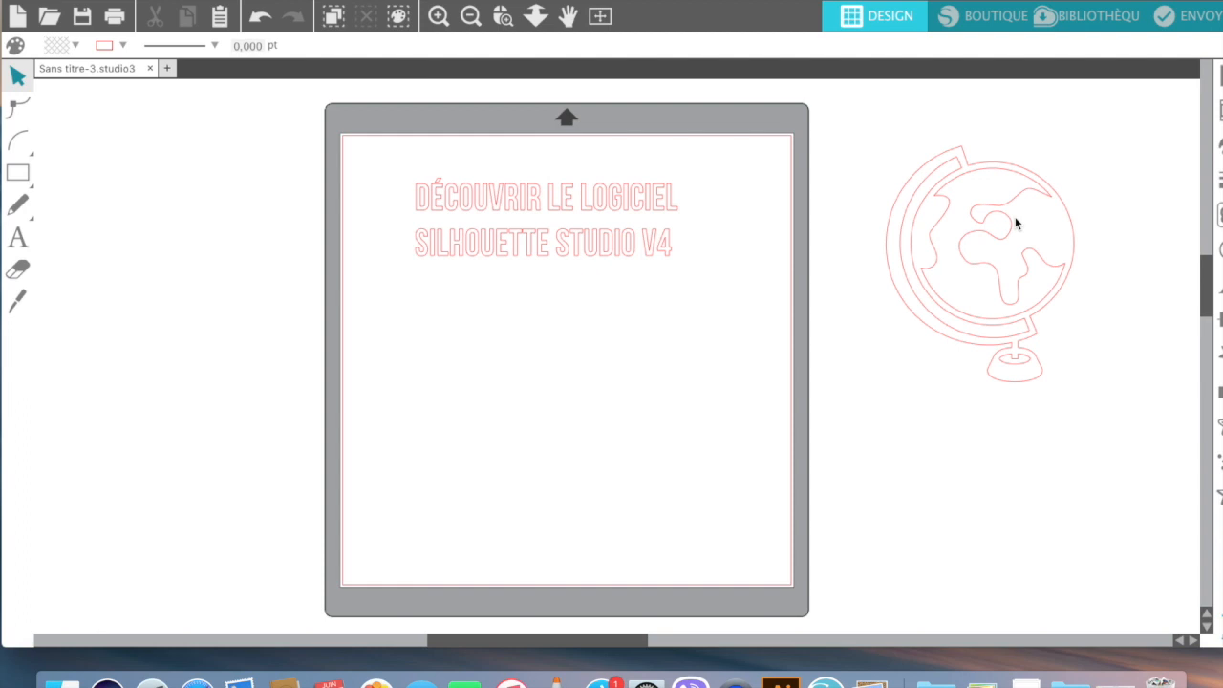
pyautogui.click(1016, 223)
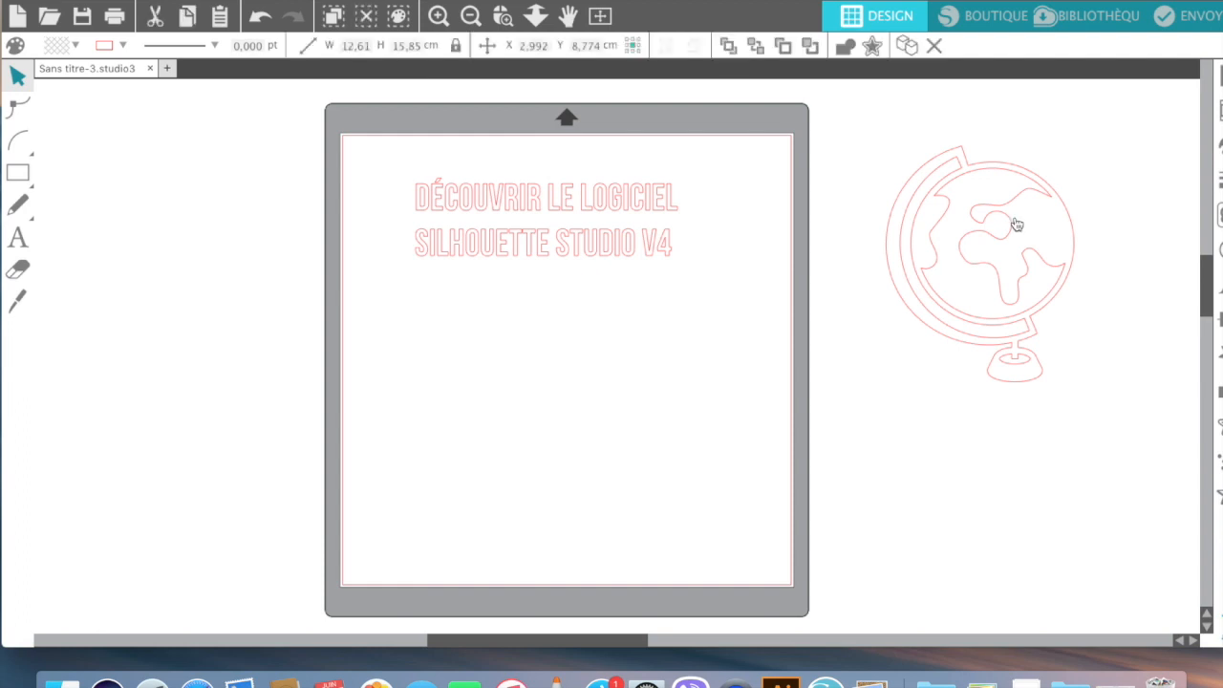
pyautogui.moveTo(1016, 225); pyautogui.dragTo(1045, 204)
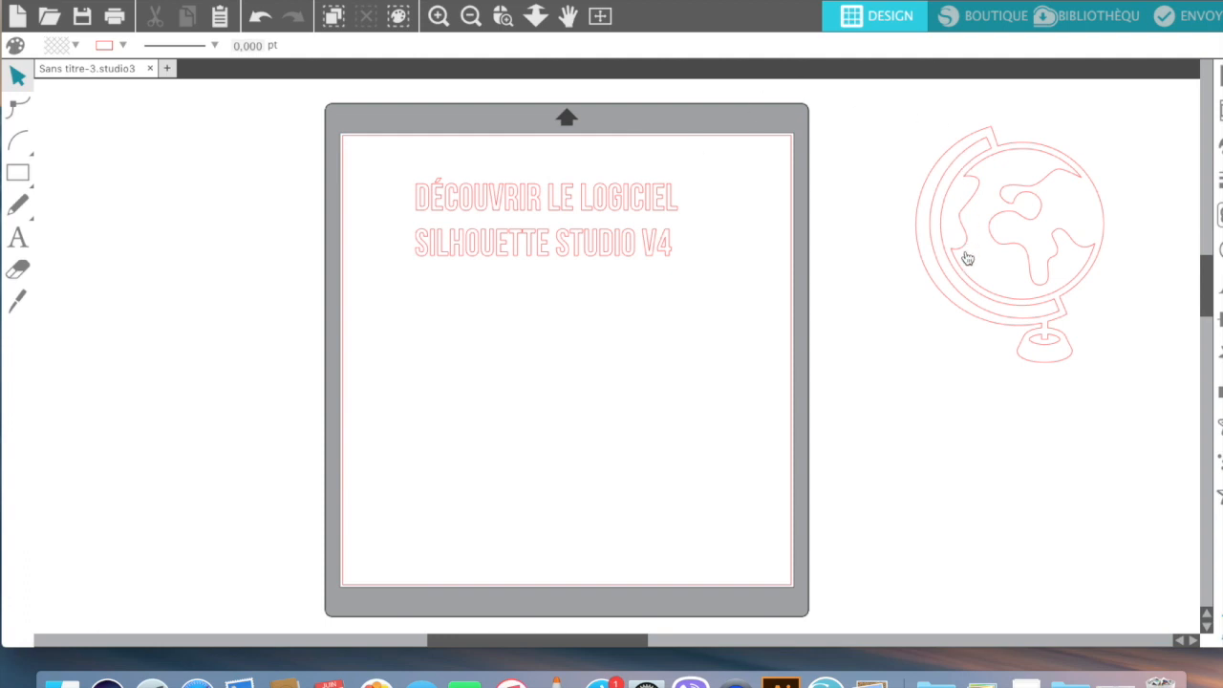
pyautogui.click(1027, 212)
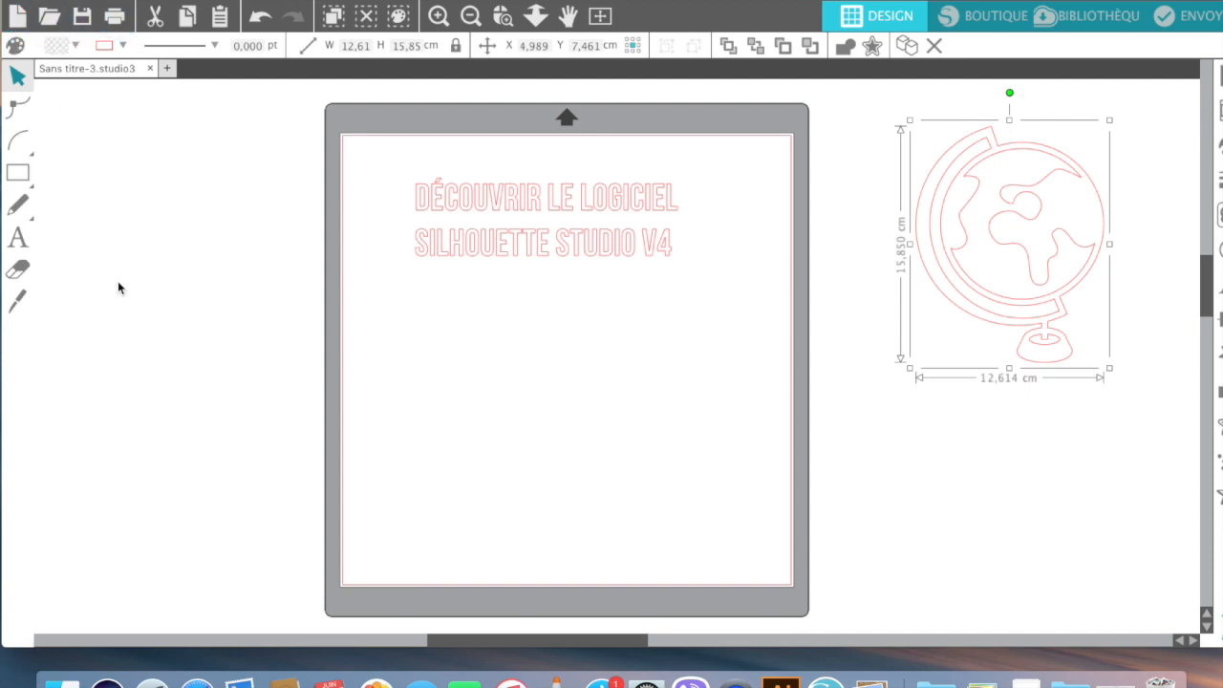
# Step: Create the new blank document Sans titre-6, then return to Sans titre-3
pyautogui.click(17, 26)
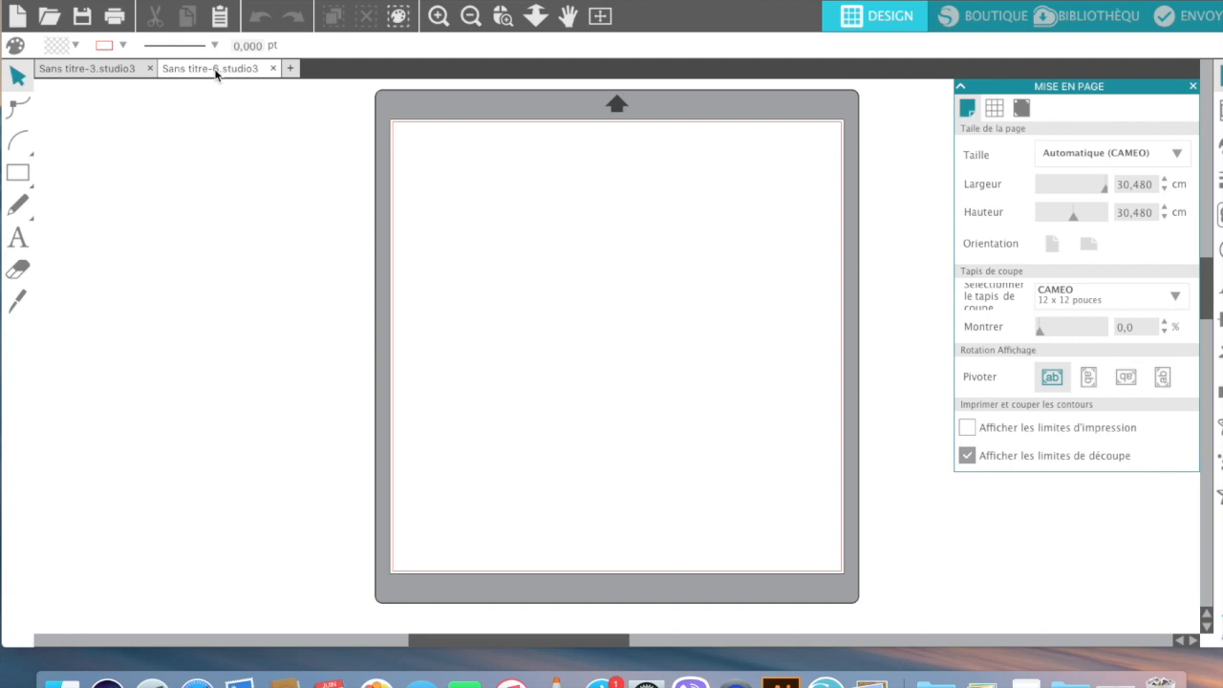
pyautogui.click(101, 66)
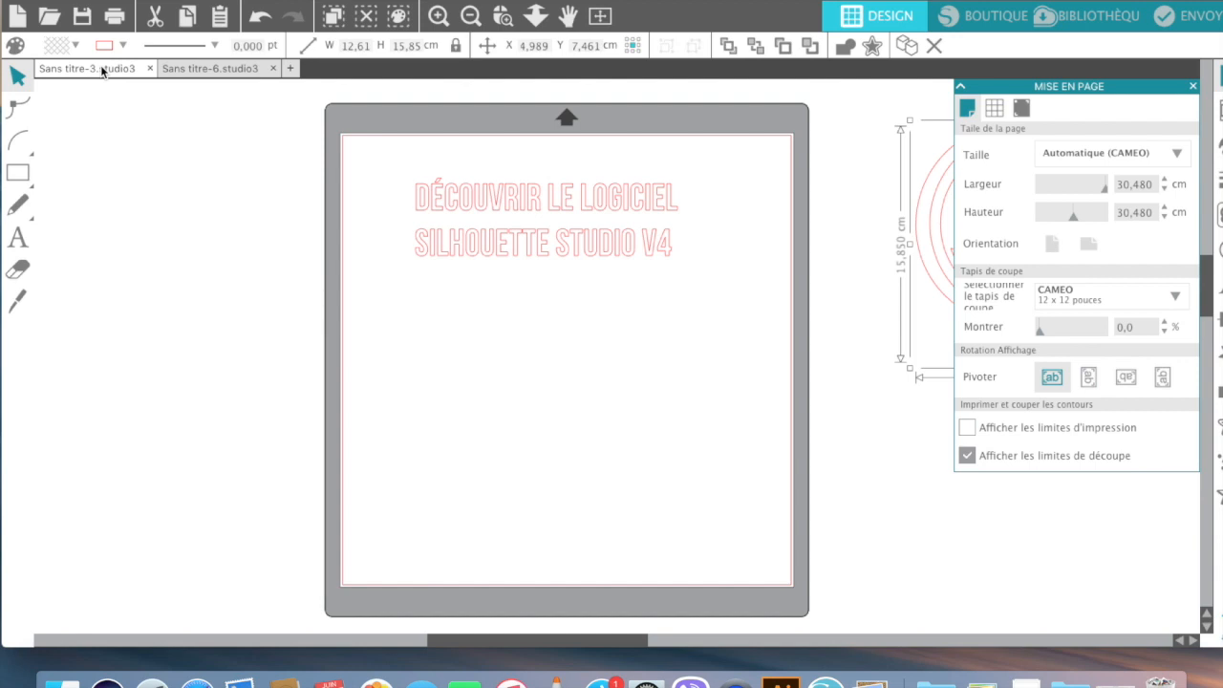
pyautogui.click(190, 70)
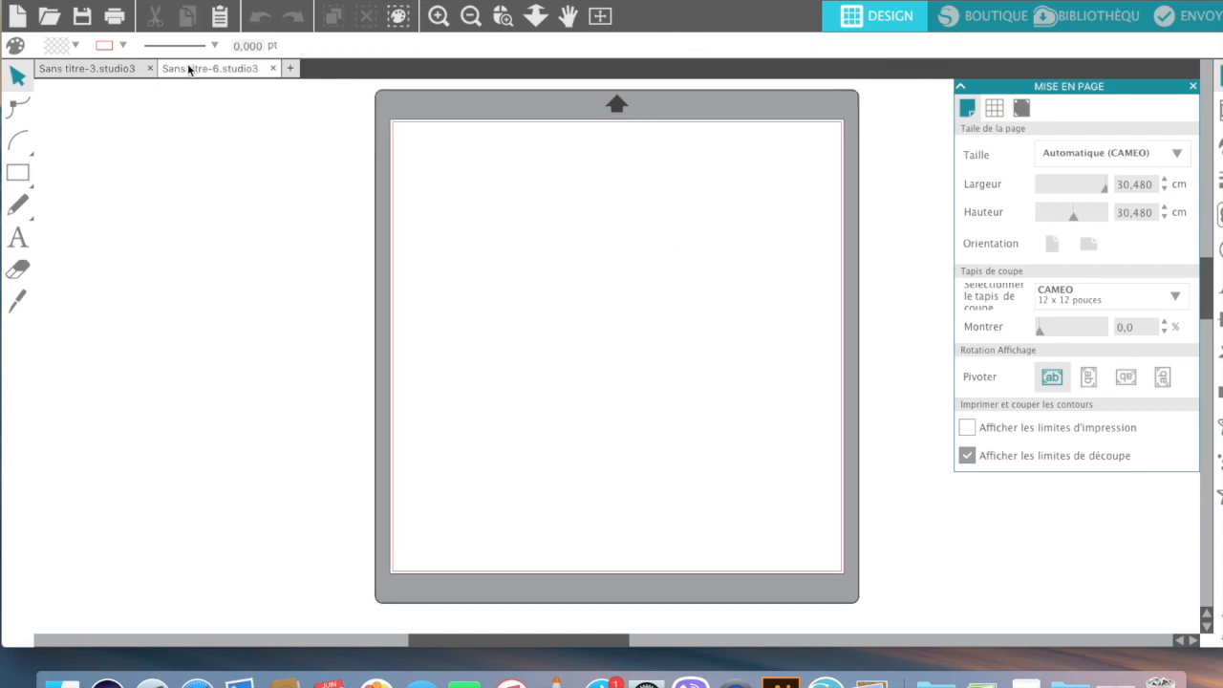
pyautogui.click(90, 68)
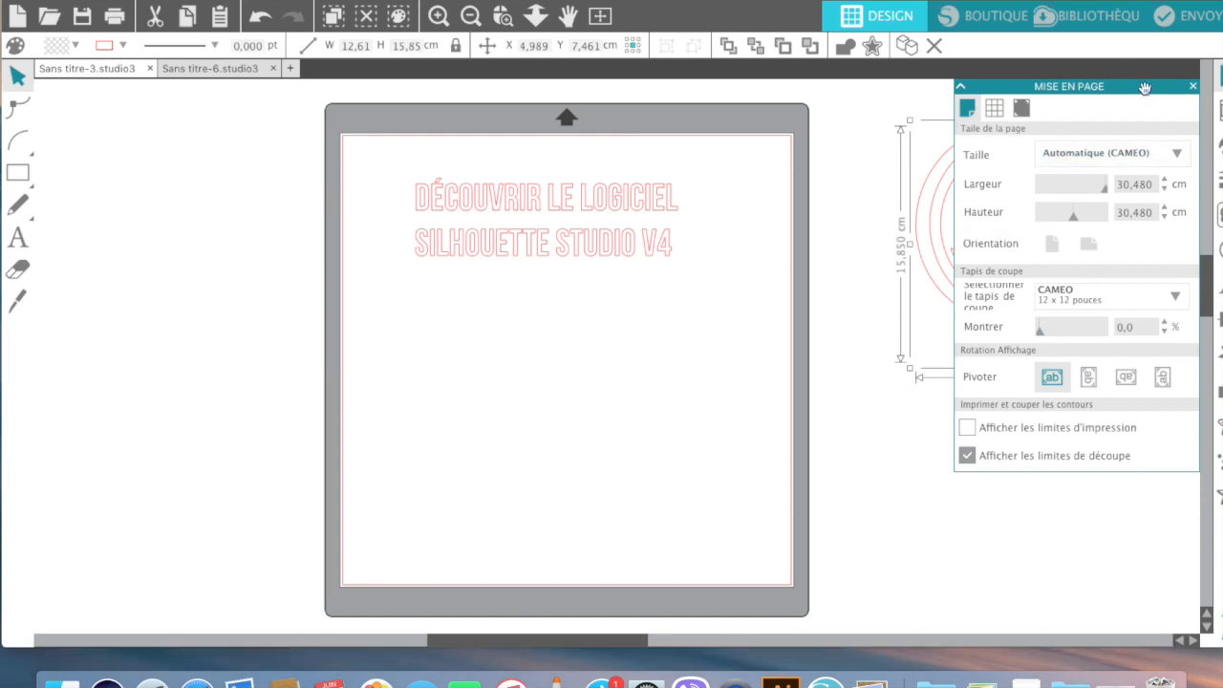
# Step: Move the Mise en page panel left and back, then collapse it
pyautogui.moveTo(1145, 88); pyautogui.dragTo(232, 114)
pyautogui.moveTo(273, 157); pyautogui.dragTo(1135, 97)
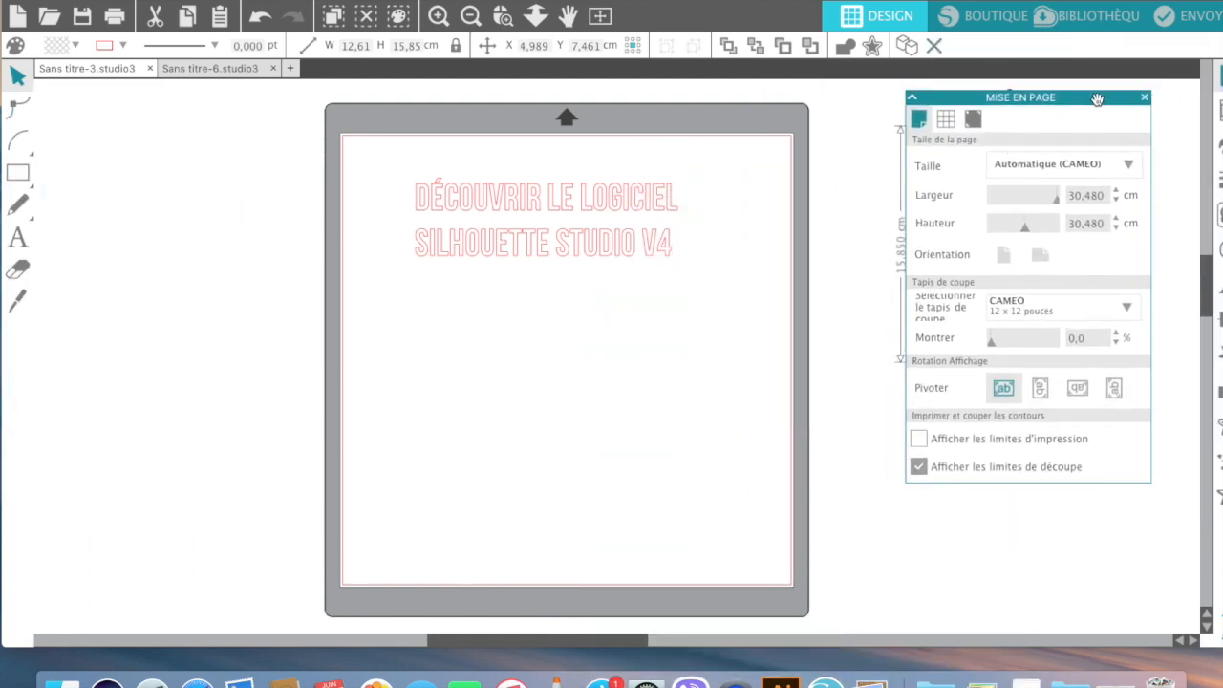
pyautogui.click(912, 98)
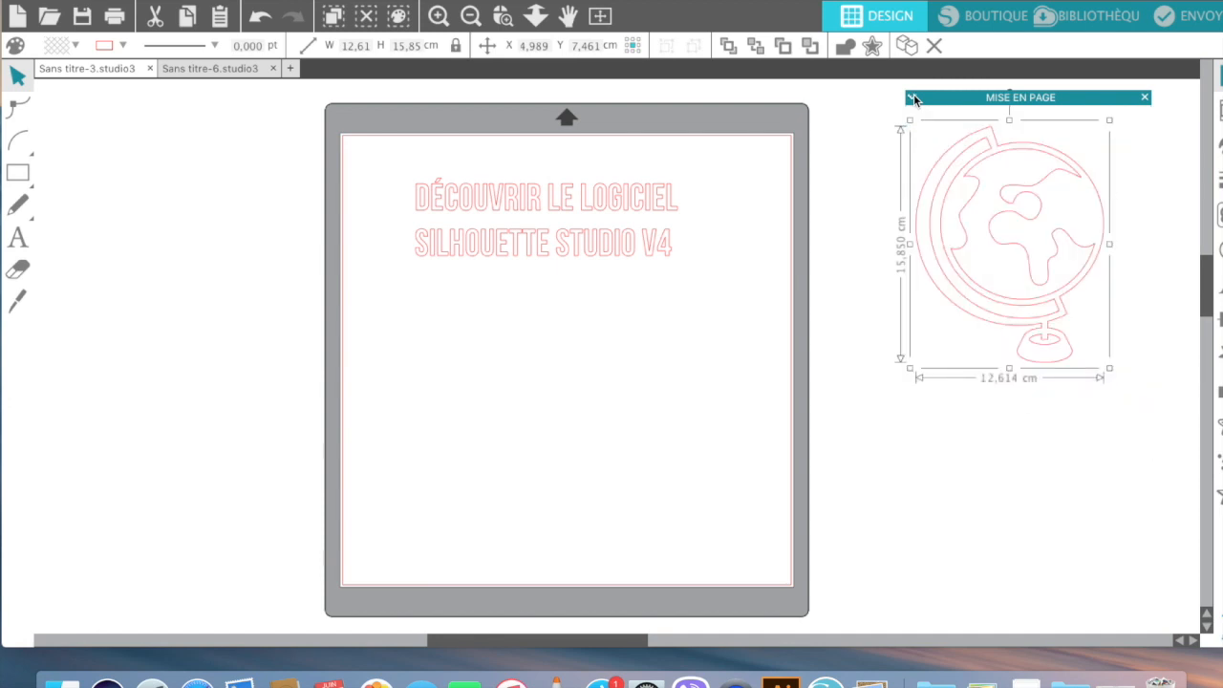
pyautogui.click(912, 97)
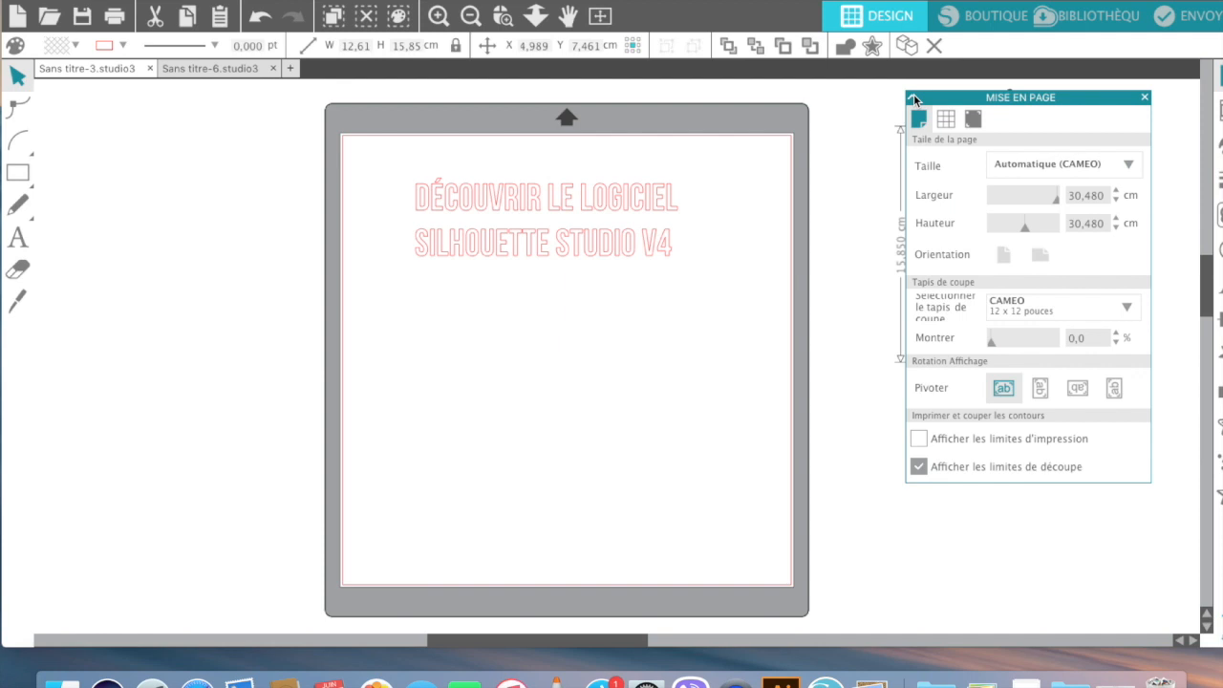
pyautogui.click(912, 98)
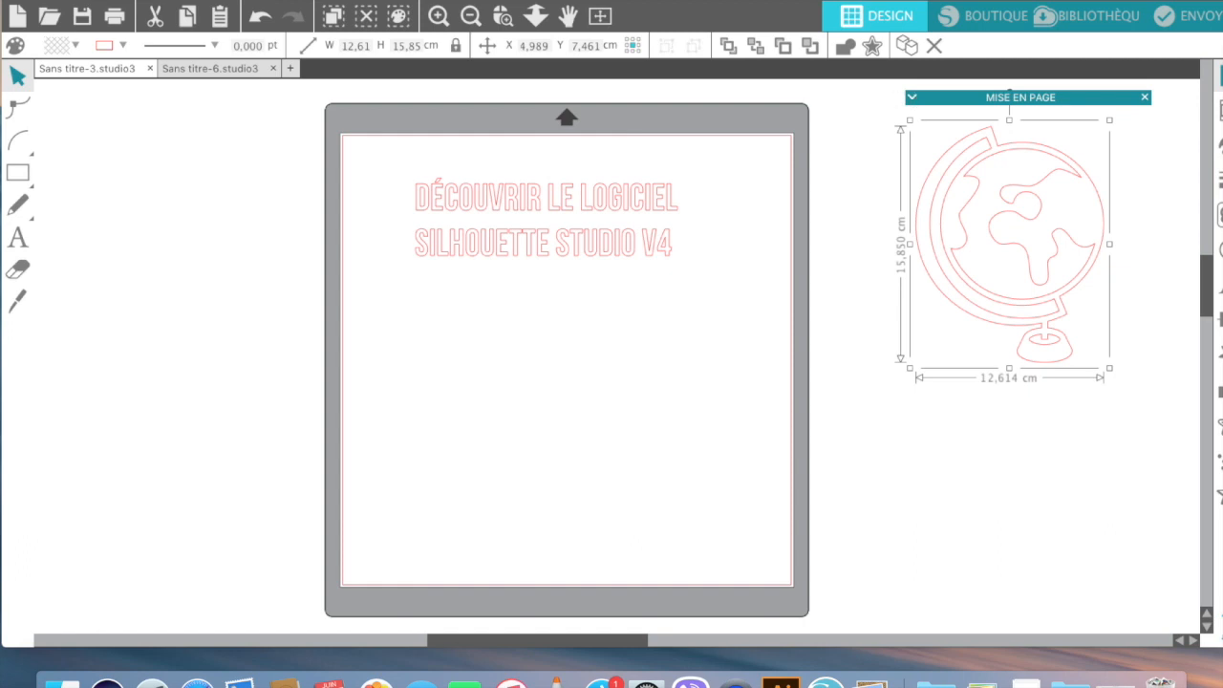
# Step: Shift the program window left, right, then slightly left again
pyautogui.moveTo(766, 1); pyautogui.dragTo(731, 1)
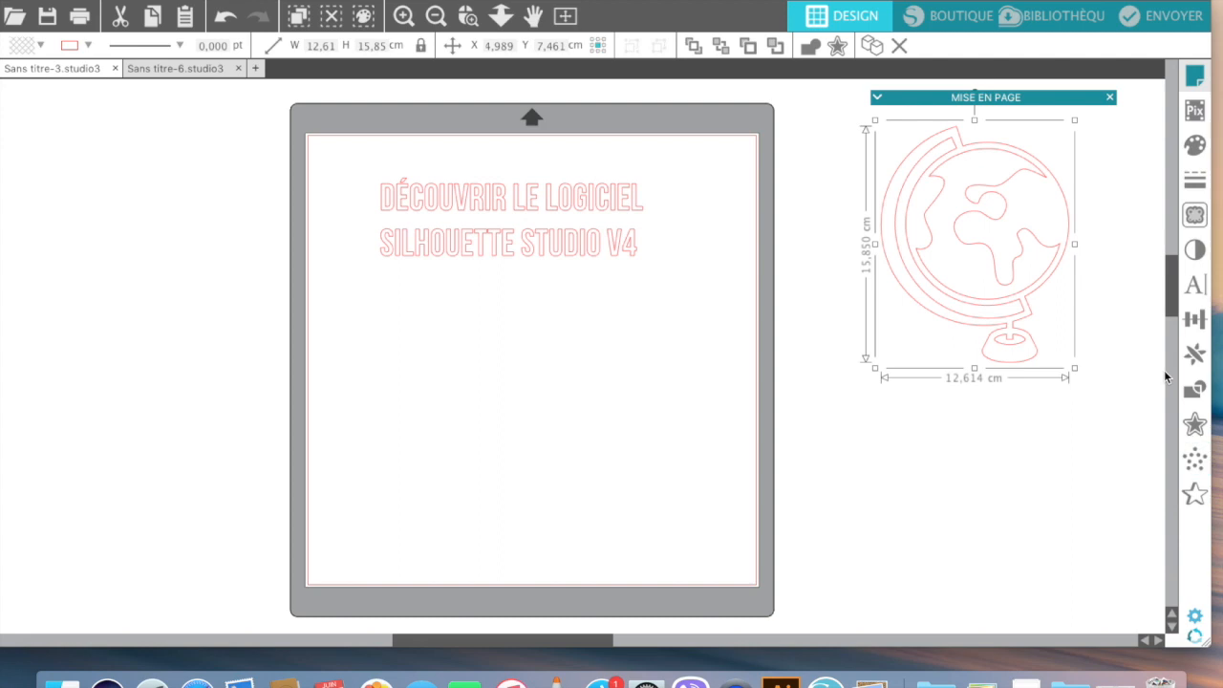
pyautogui.moveTo(981, 0); pyautogui.dragTo(1049, 0)
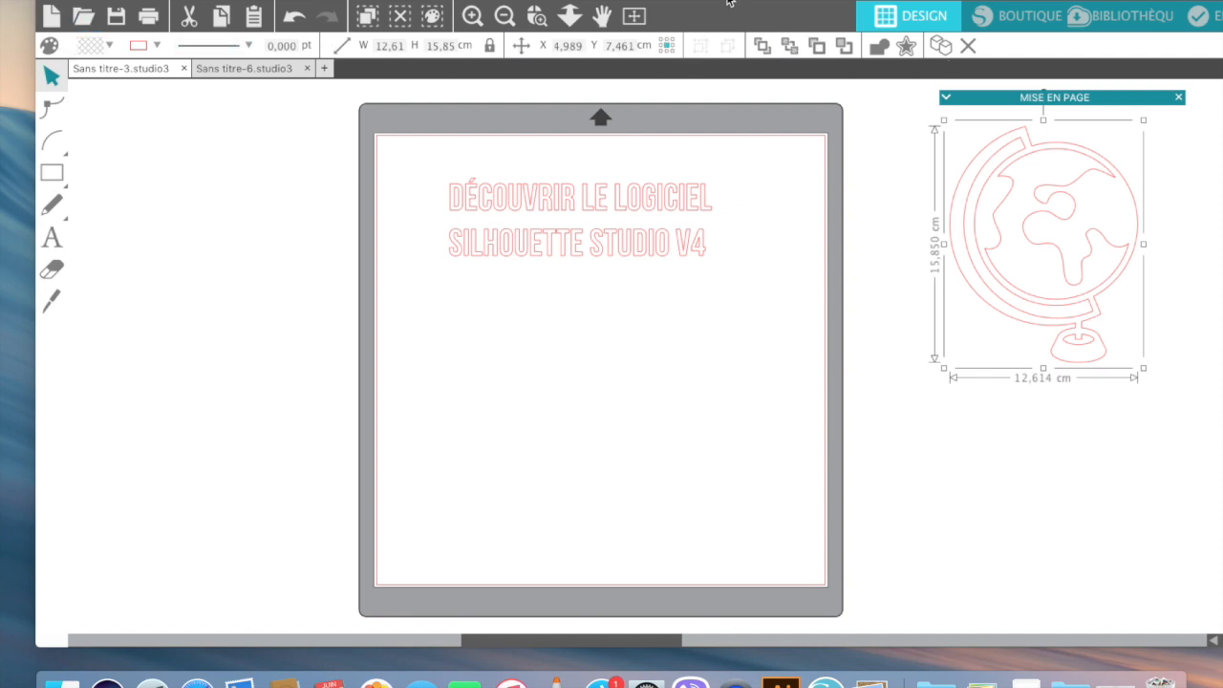
pyautogui.moveTo(721, 0); pyautogui.dragTo(686, 0)
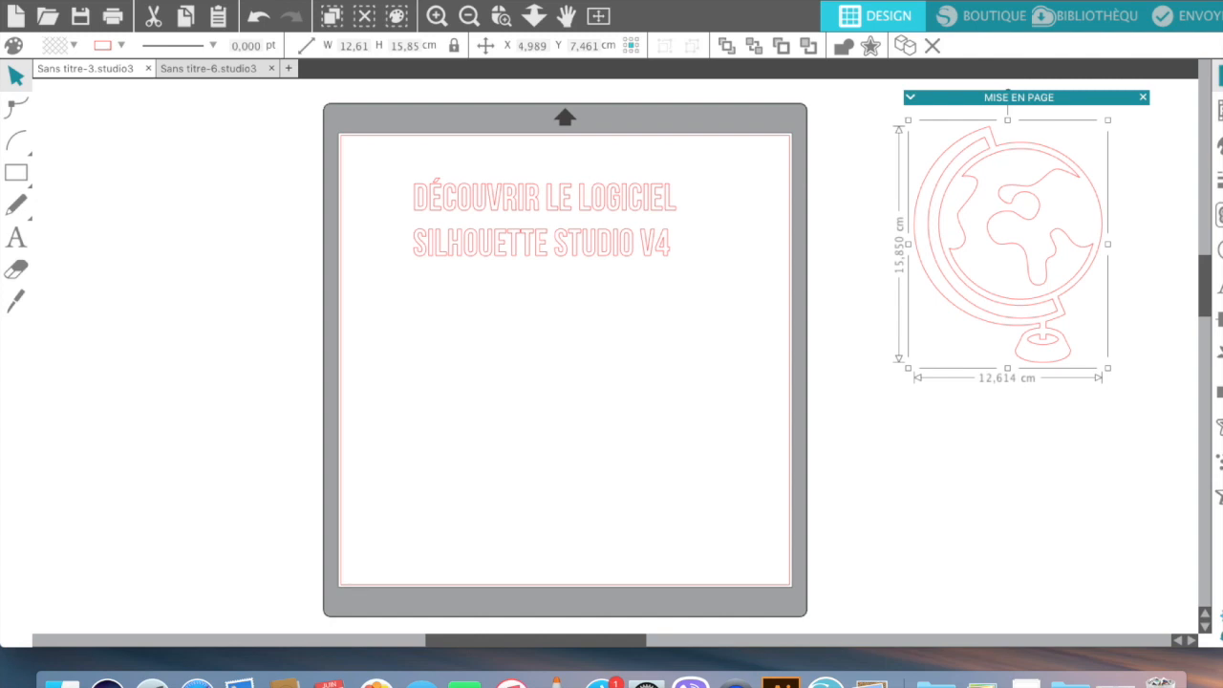
pyautogui.click(47, 18)
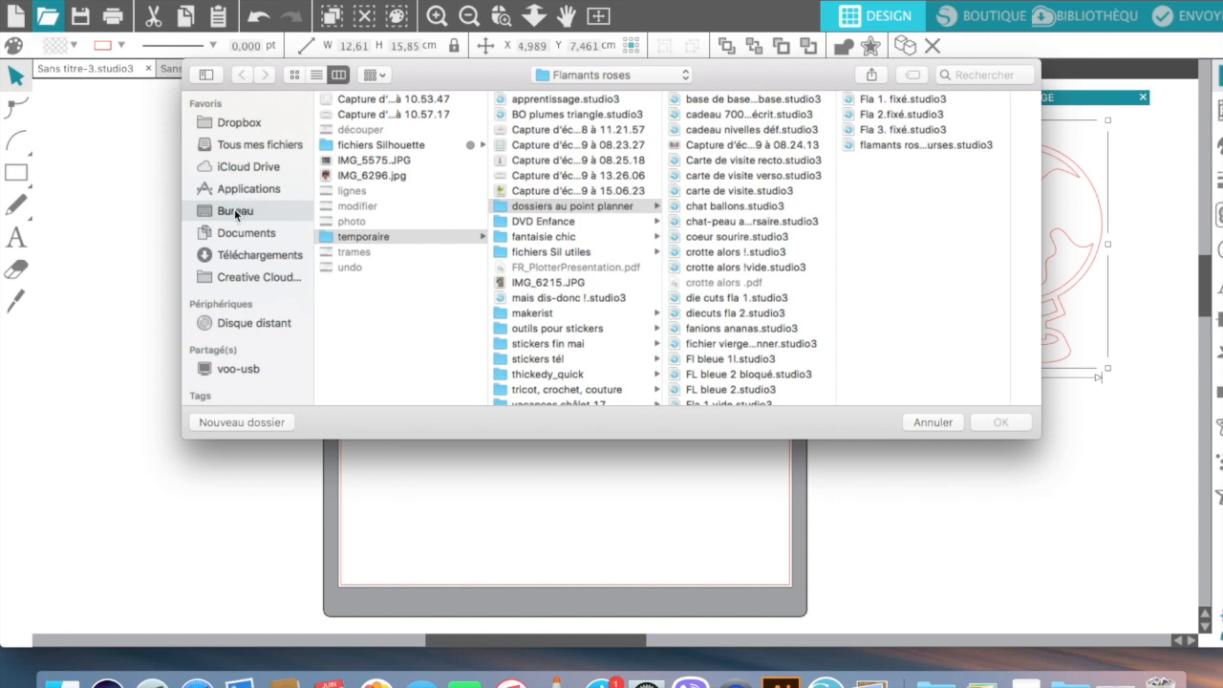
pyautogui.click(348, 145)
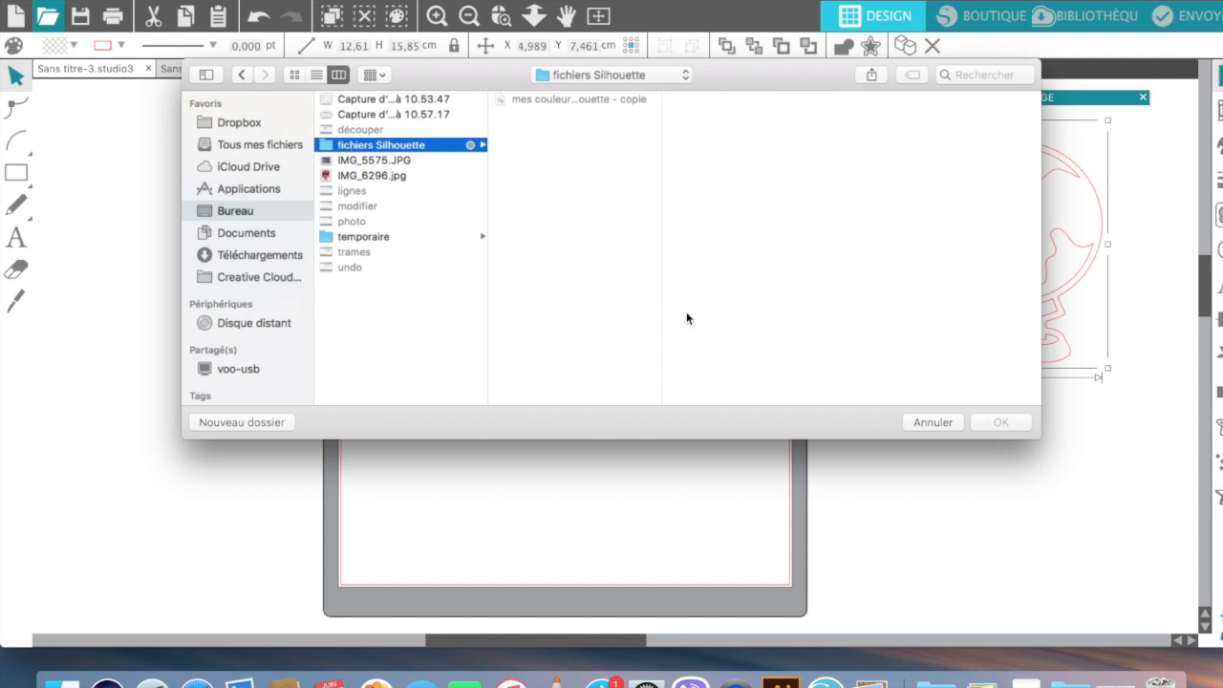
pyautogui.click(933, 423)
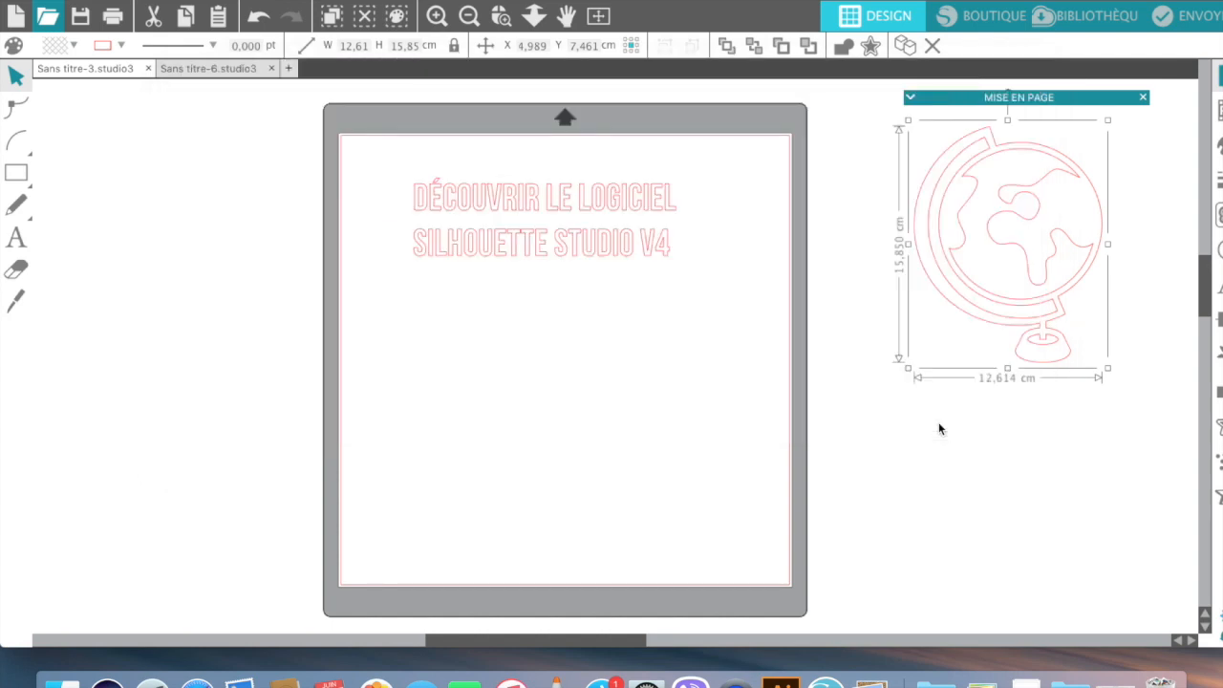
# Step: Save Sans titre-3 to the Flamants roses folder in Silhouette Studio V3 format
pyautogui.click(79, 20)
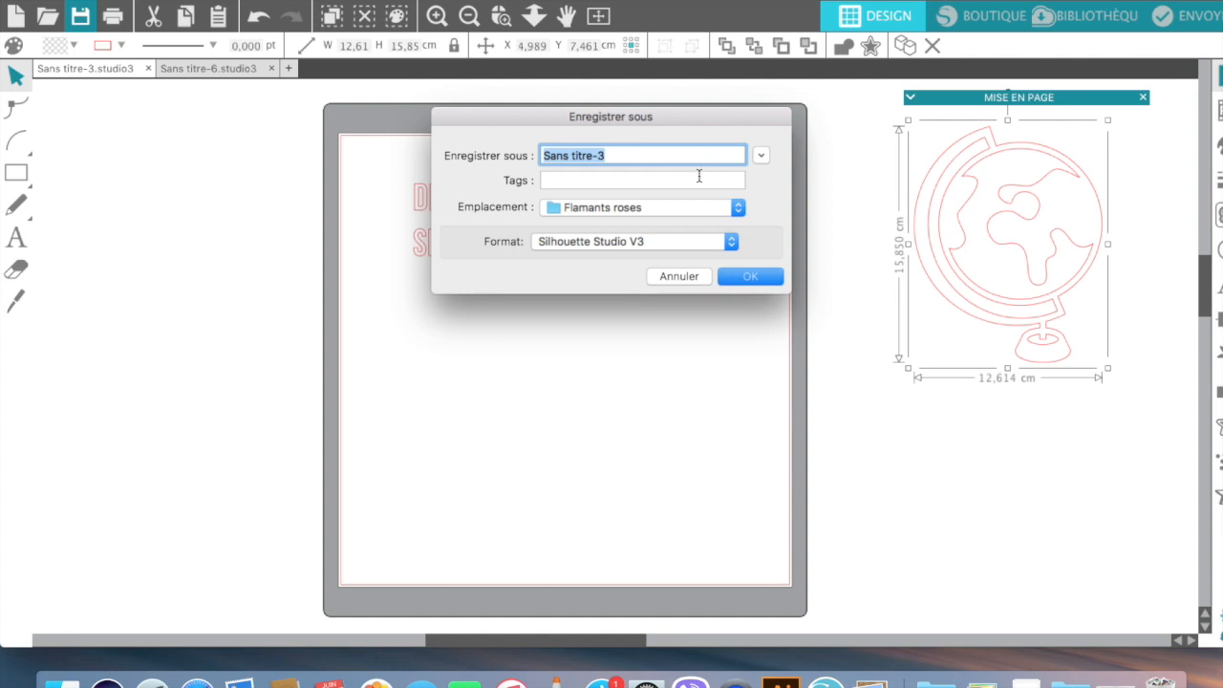
pyautogui.click(674, 245)
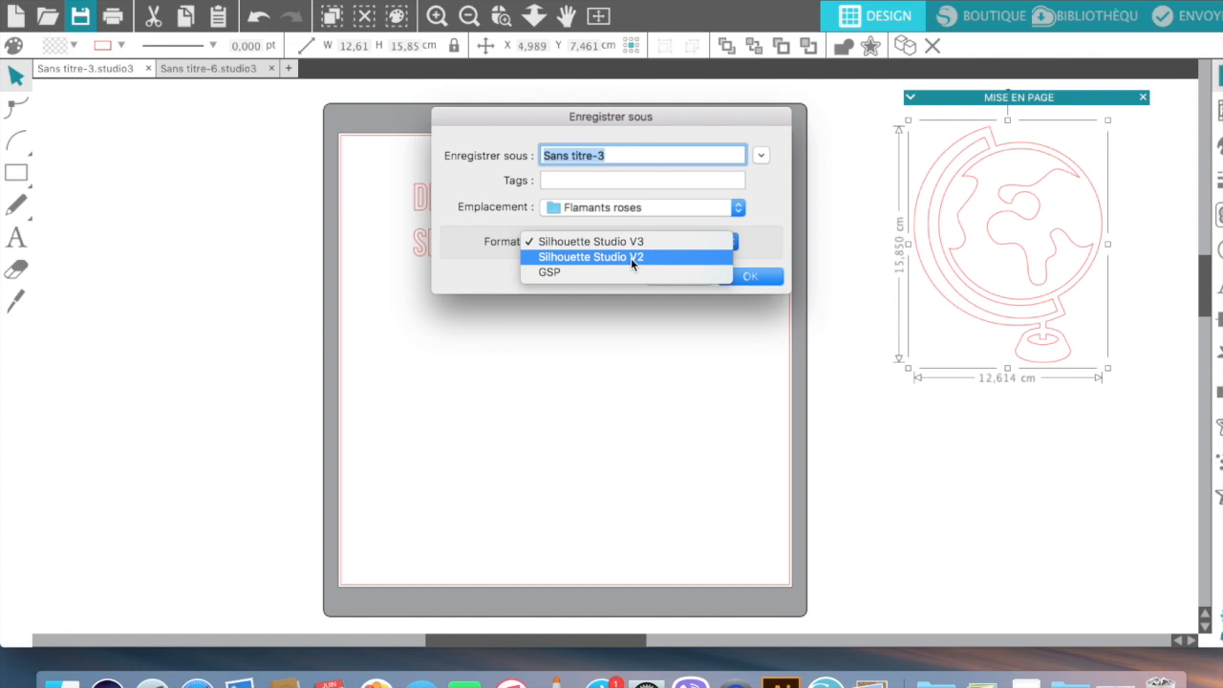
pyautogui.click(769, 284)
pyautogui.click(770, 282)
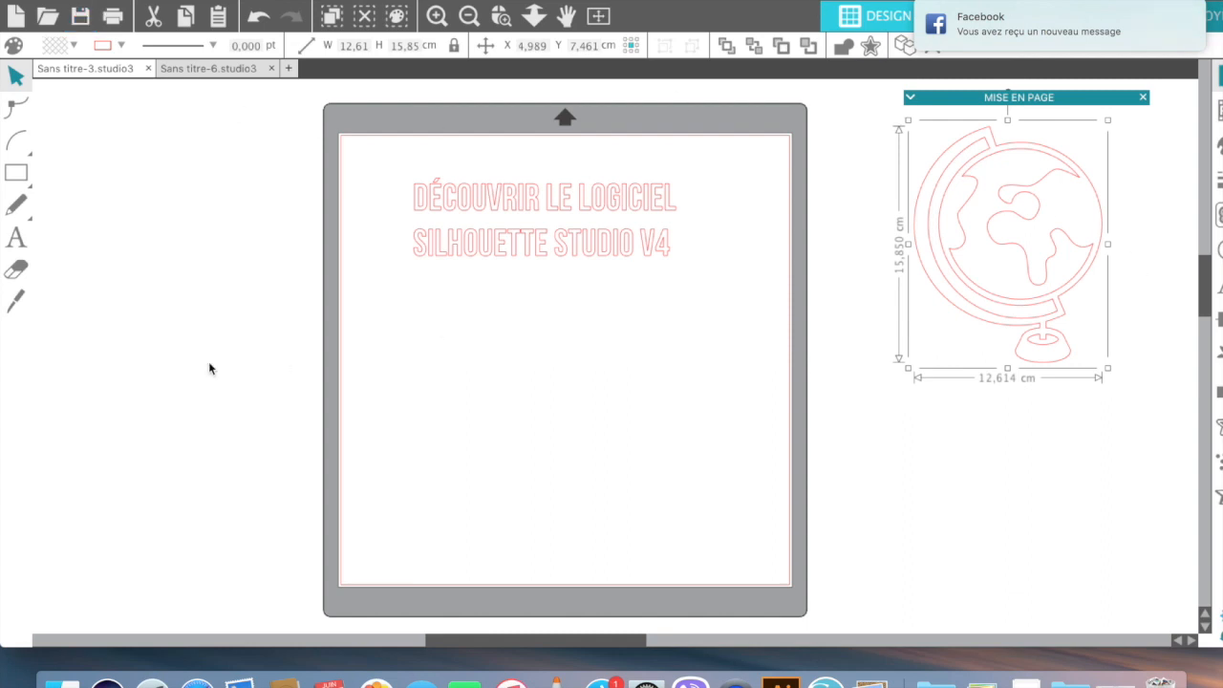
pyautogui.click(112, 19)
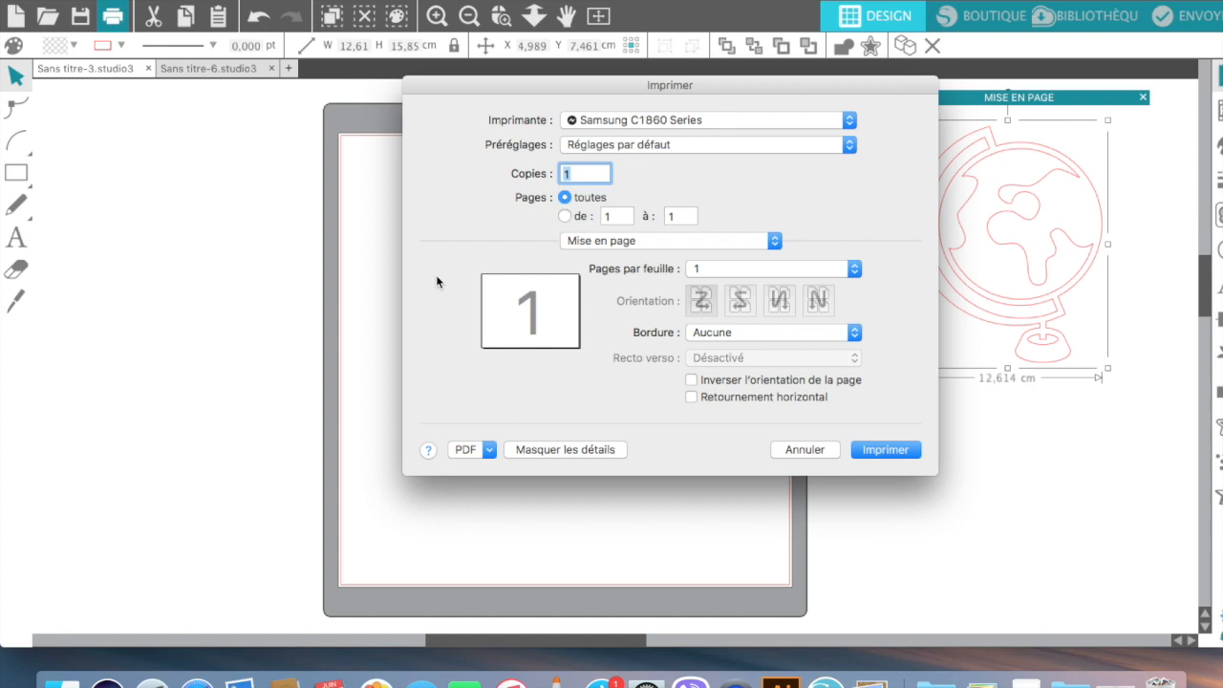
pyautogui.click(823, 449)
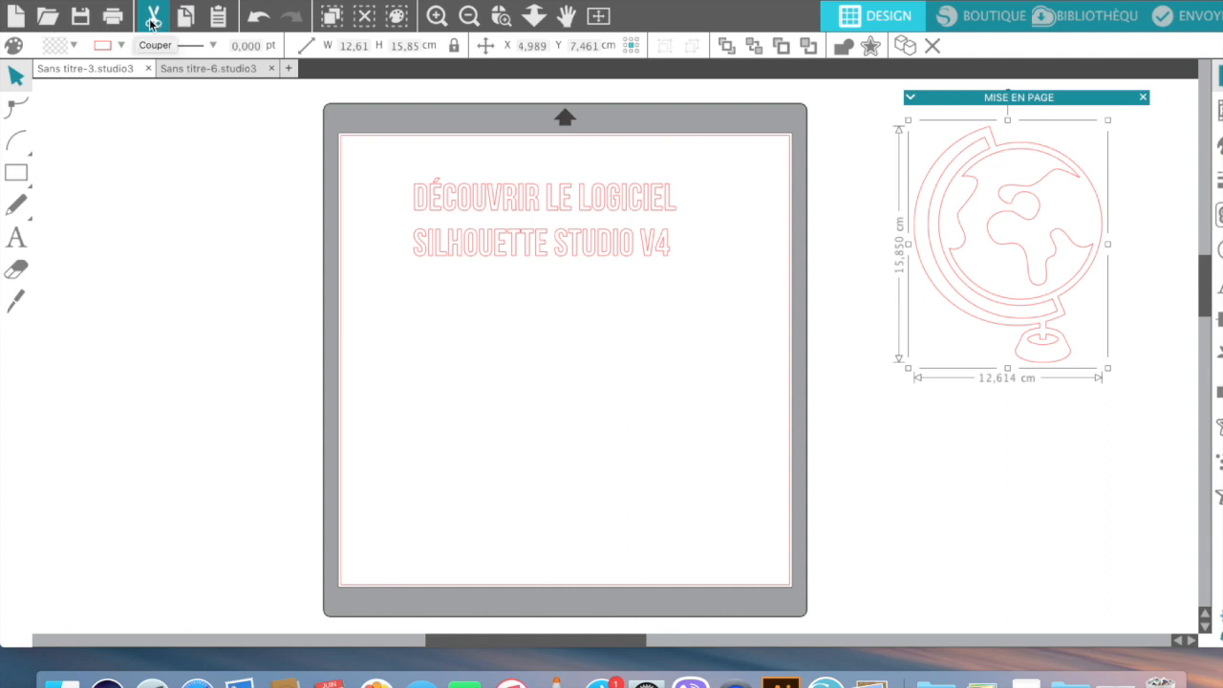
# Step: Add the lori whitlock journaling label set from the library and move it left of the mat
pyautogui.click(439, 246)
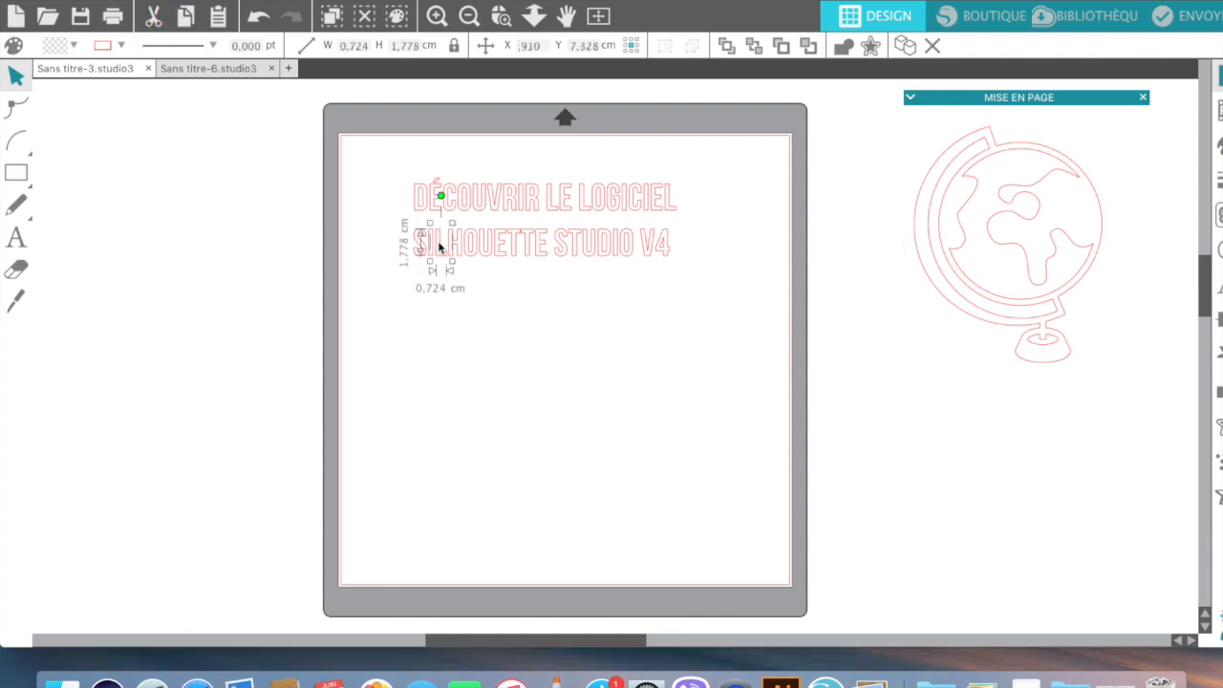
pyautogui.click(443, 341)
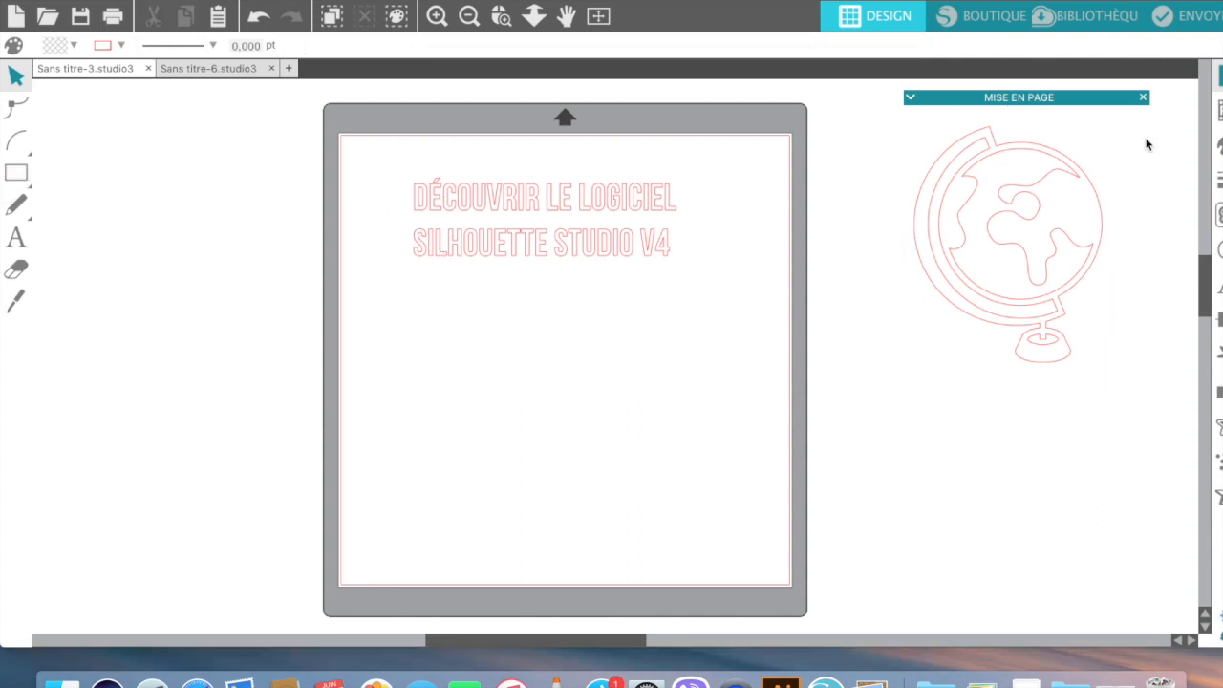
pyautogui.click(1068, 21)
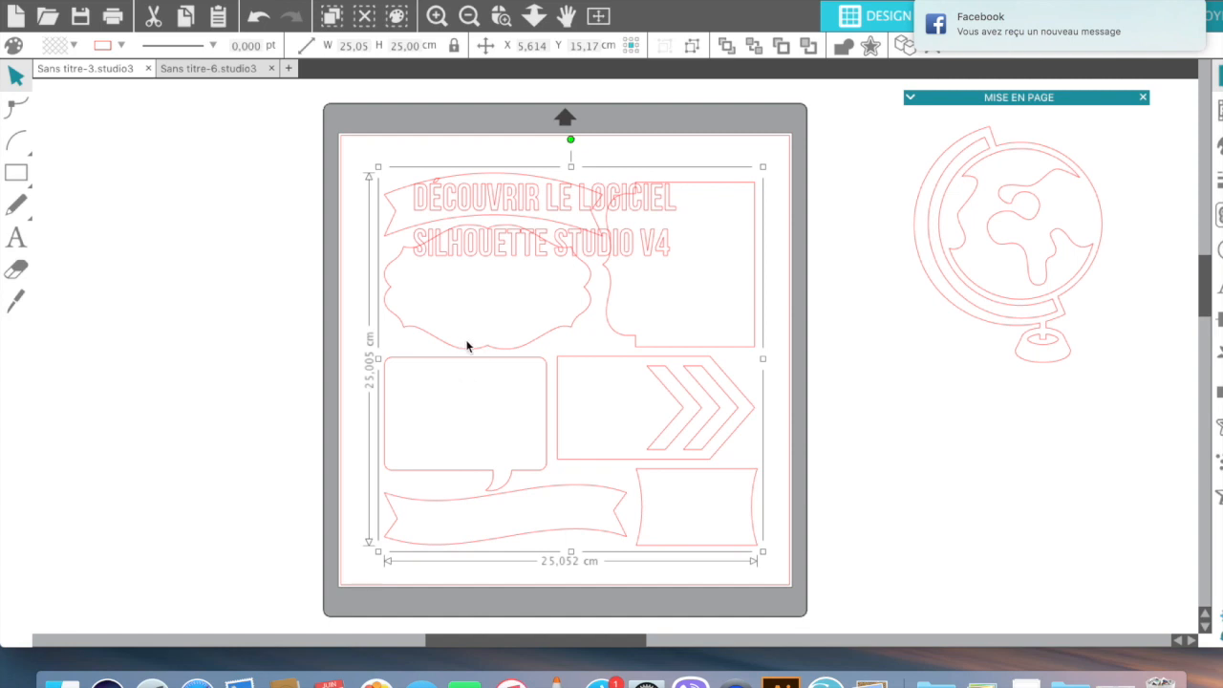
pyautogui.moveTo(468, 350); pyautogui.dragTo(85, 346)
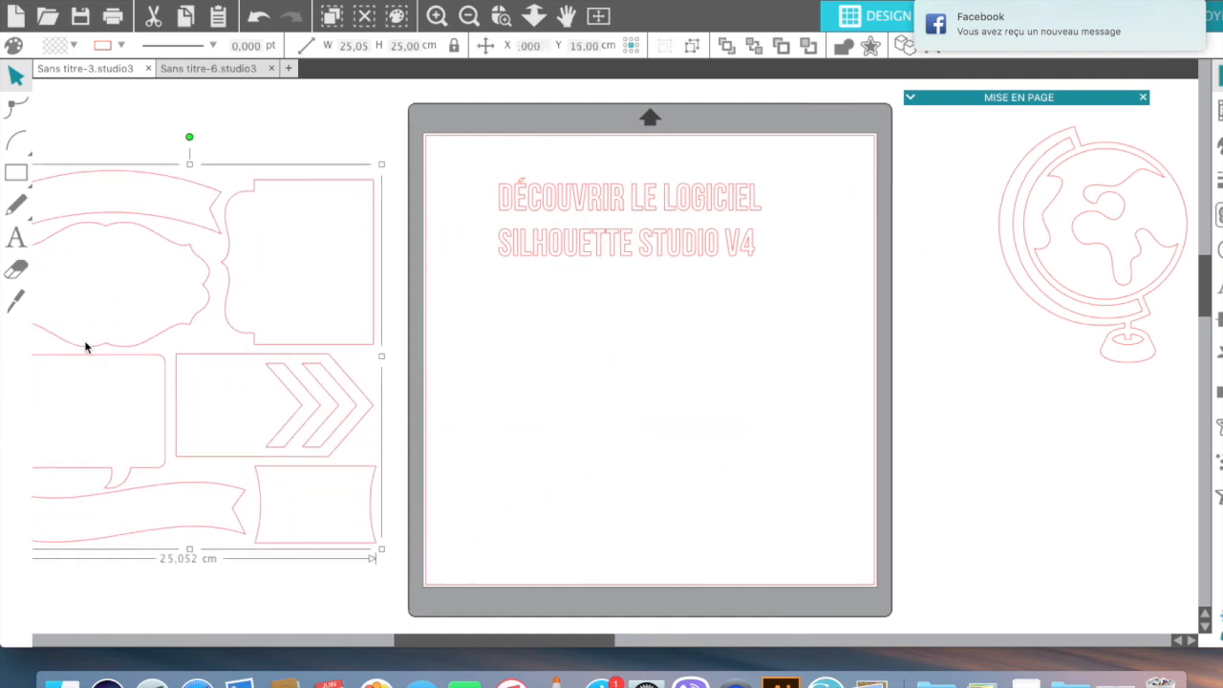
# Step: Ungroup the label set into its 7 separate shapes and deselect them
pyautogui.rightClick(241, 345)
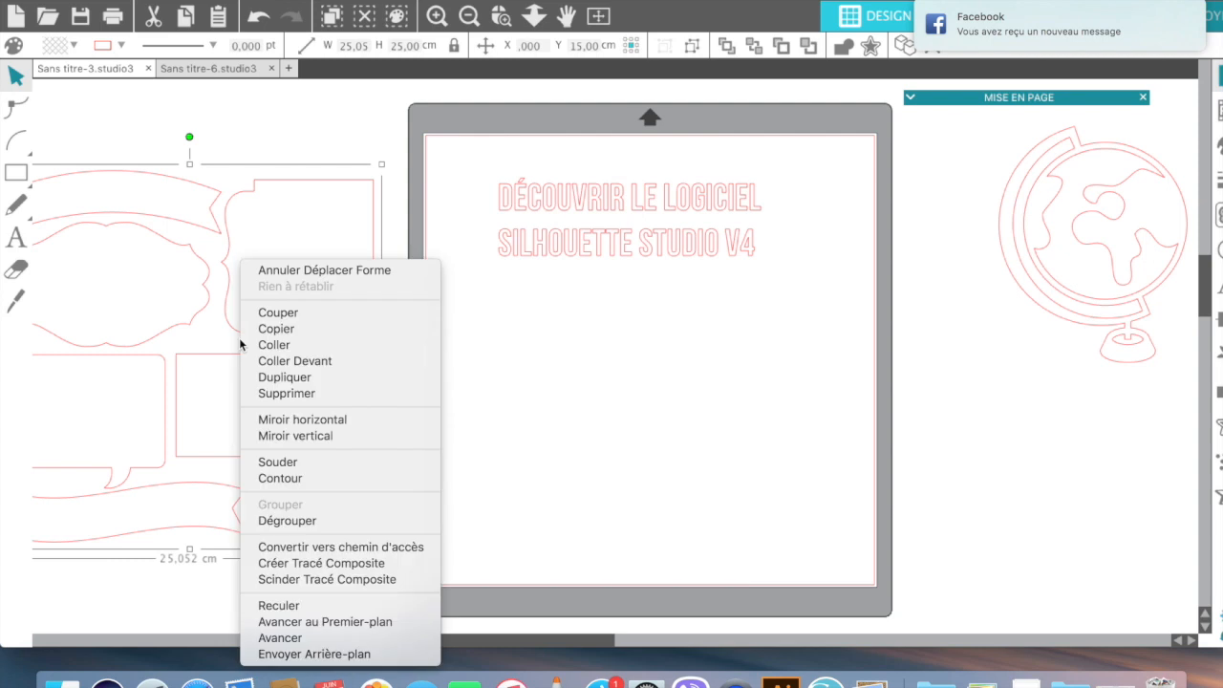
pyautogui.click(258, 521)
pyautogui.click(324, 139)
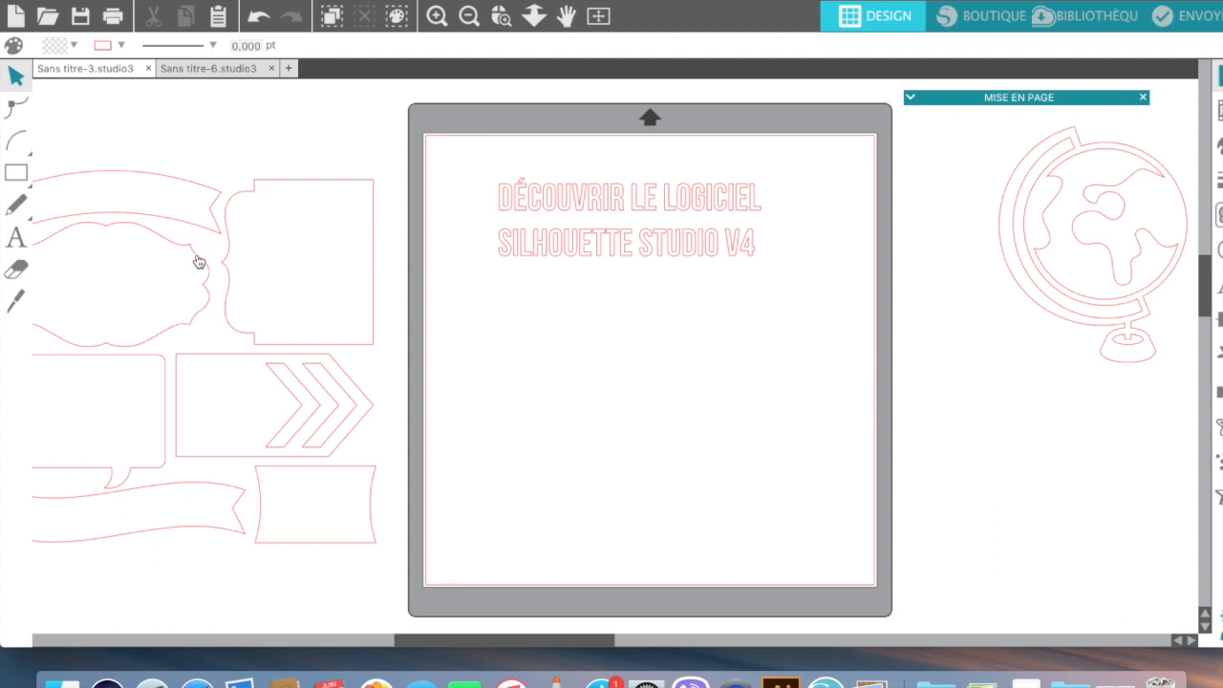
# Step: Place the scalloped label below the title on the mat, then cut it
pyautogui.moveTo(197, 264); pyautogui.dragTo(239, 282)
pyautogui.moveTo(336, 306); pyautogui.dragTo(630, 353)
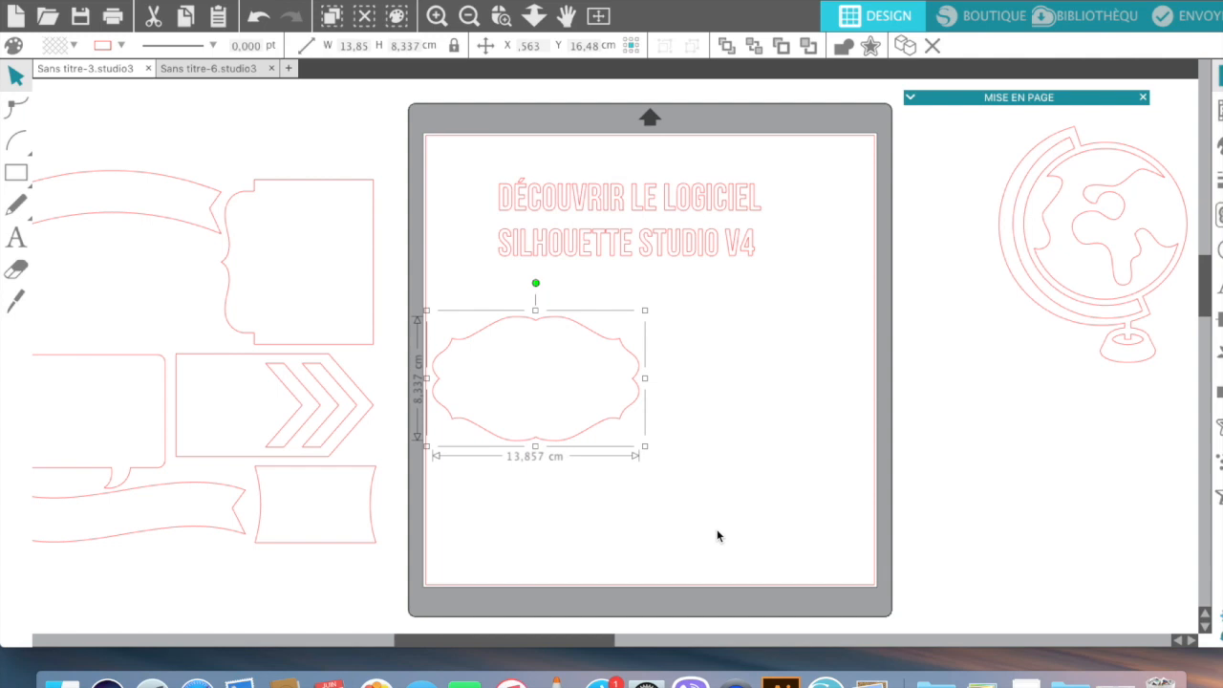
pyautogui.click(153, 17)
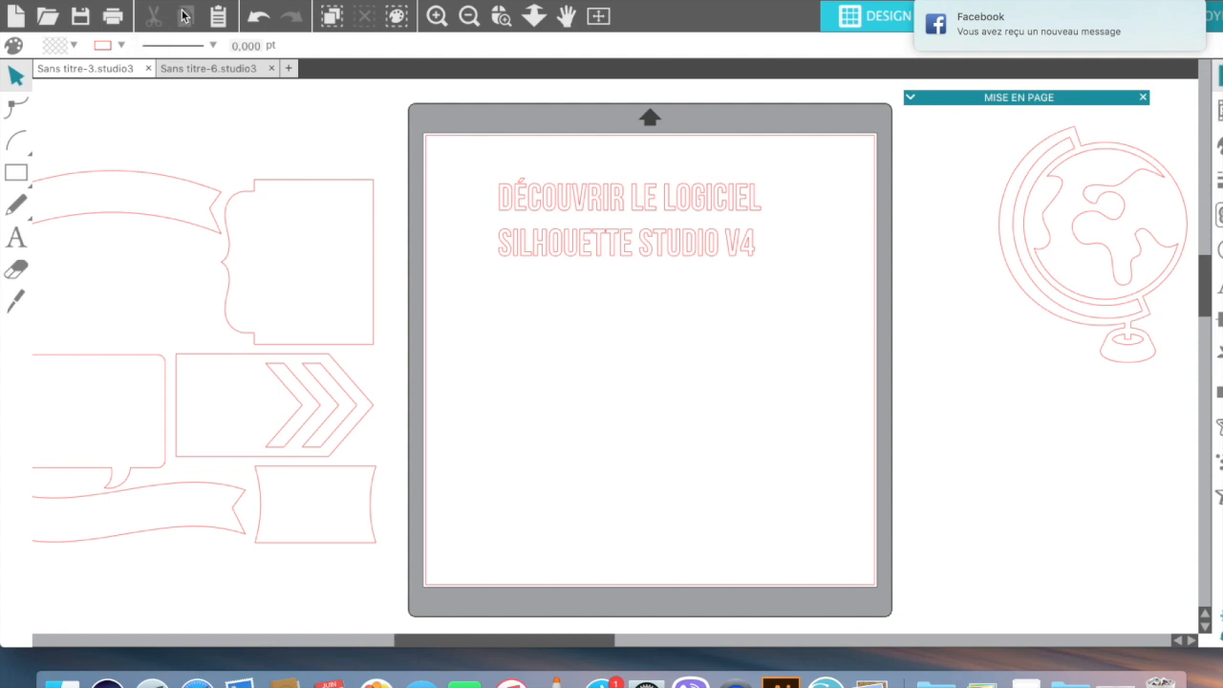
# Step: Paste the label four times, then undo the last paste to leave three copies
pyautogui.click(219, 16)
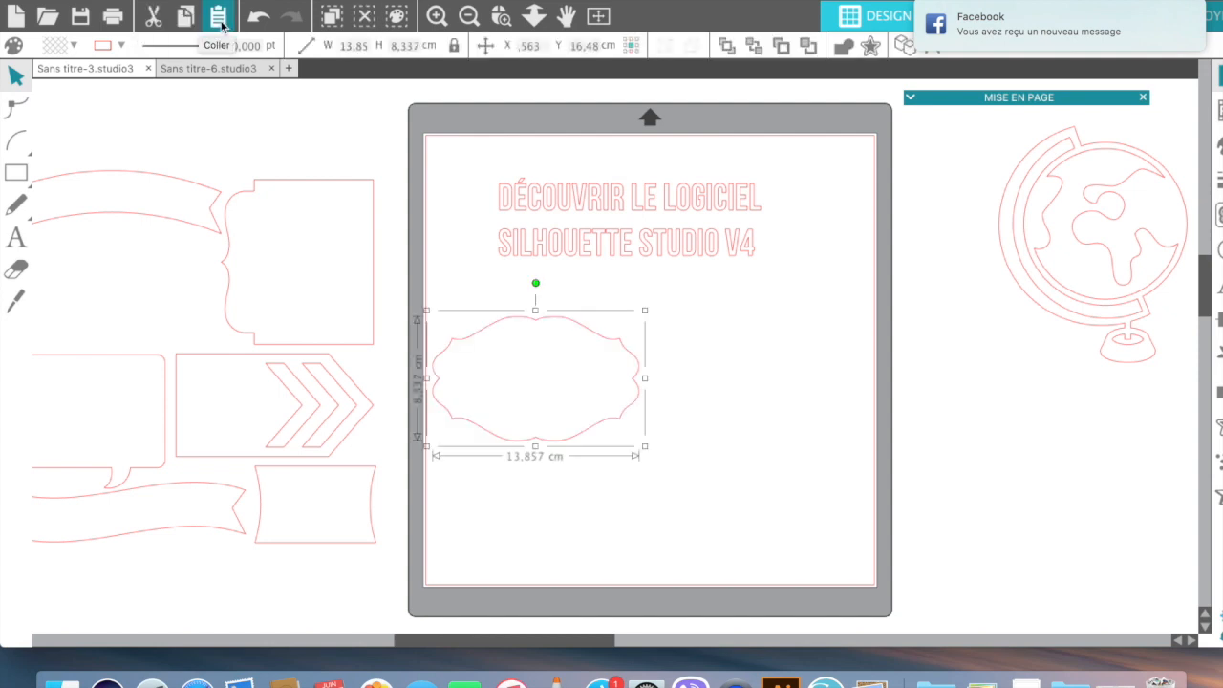
pyautogui.click(219, 17)
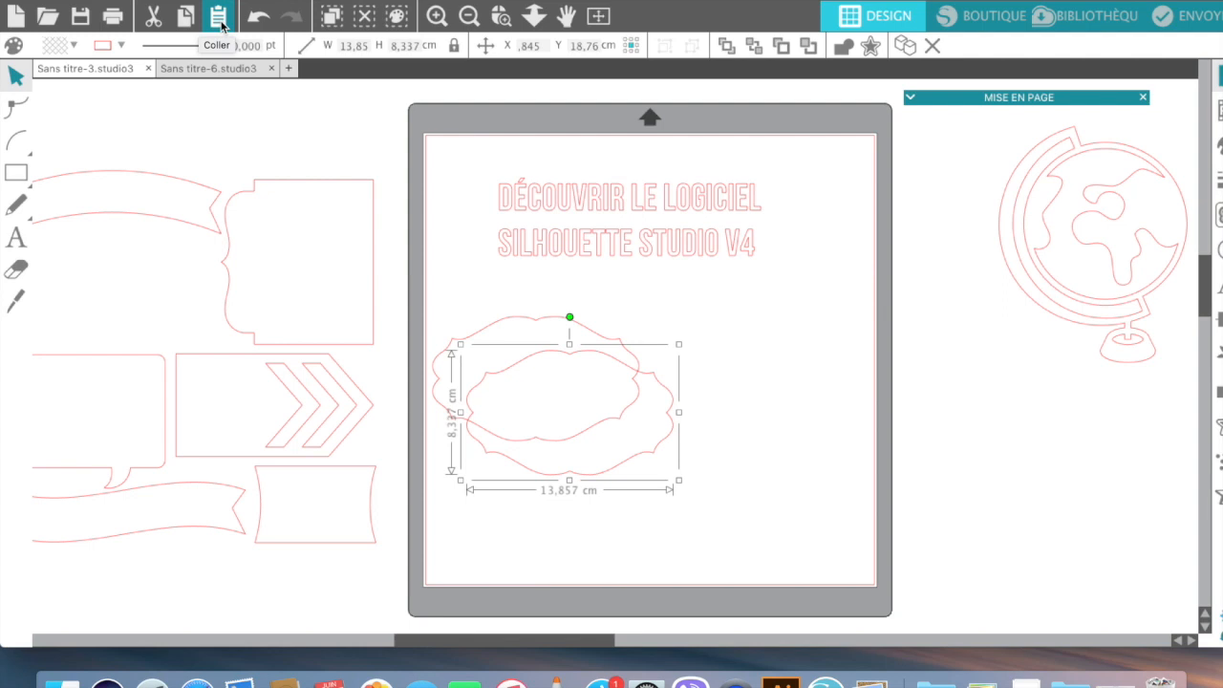
pyautogui.click(221, 19)
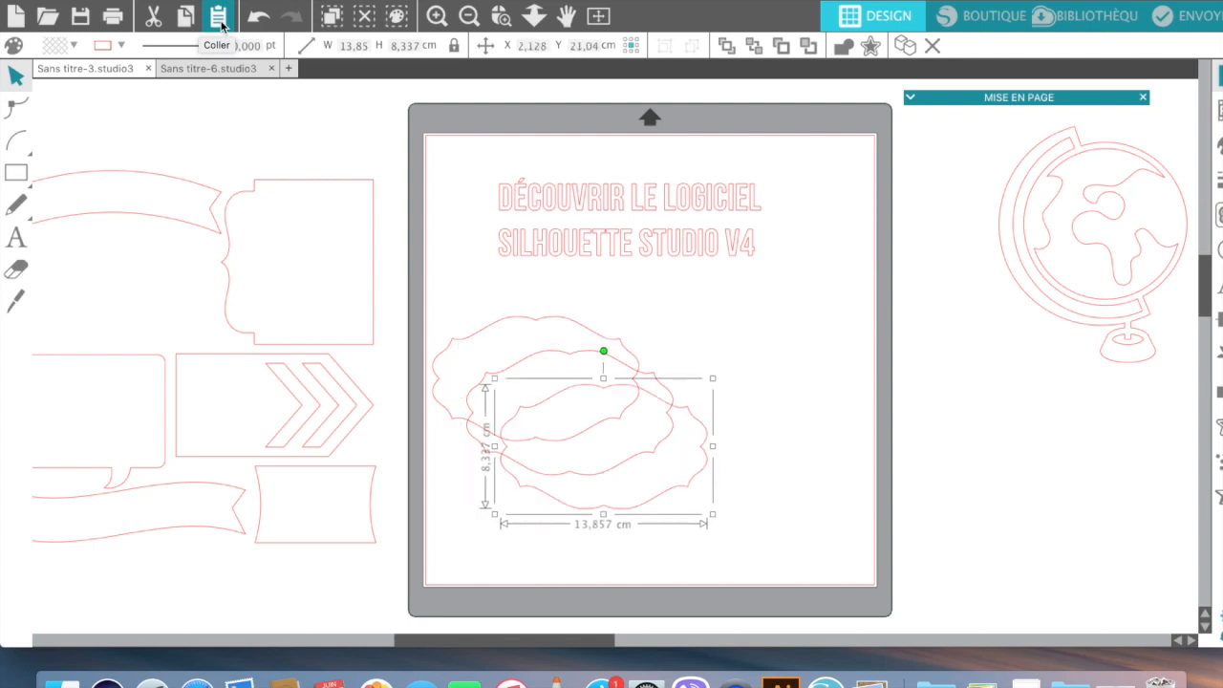
pyautogui.click(220, 19)
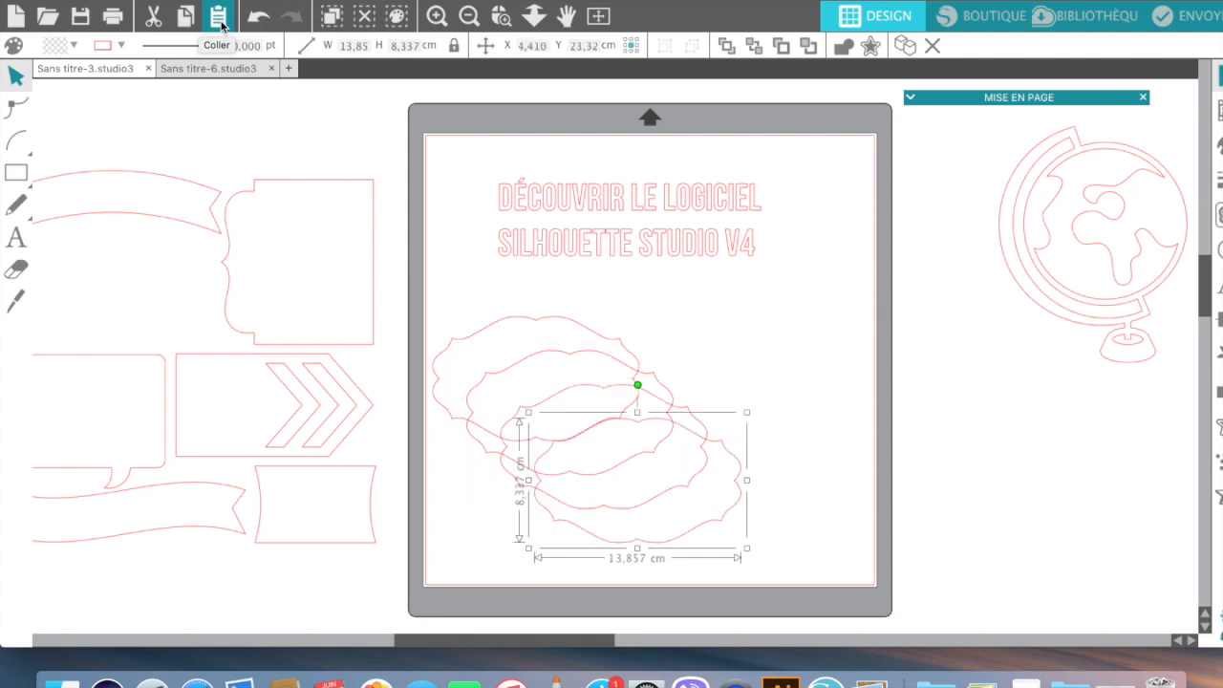
pyautogui.click(256, 19)
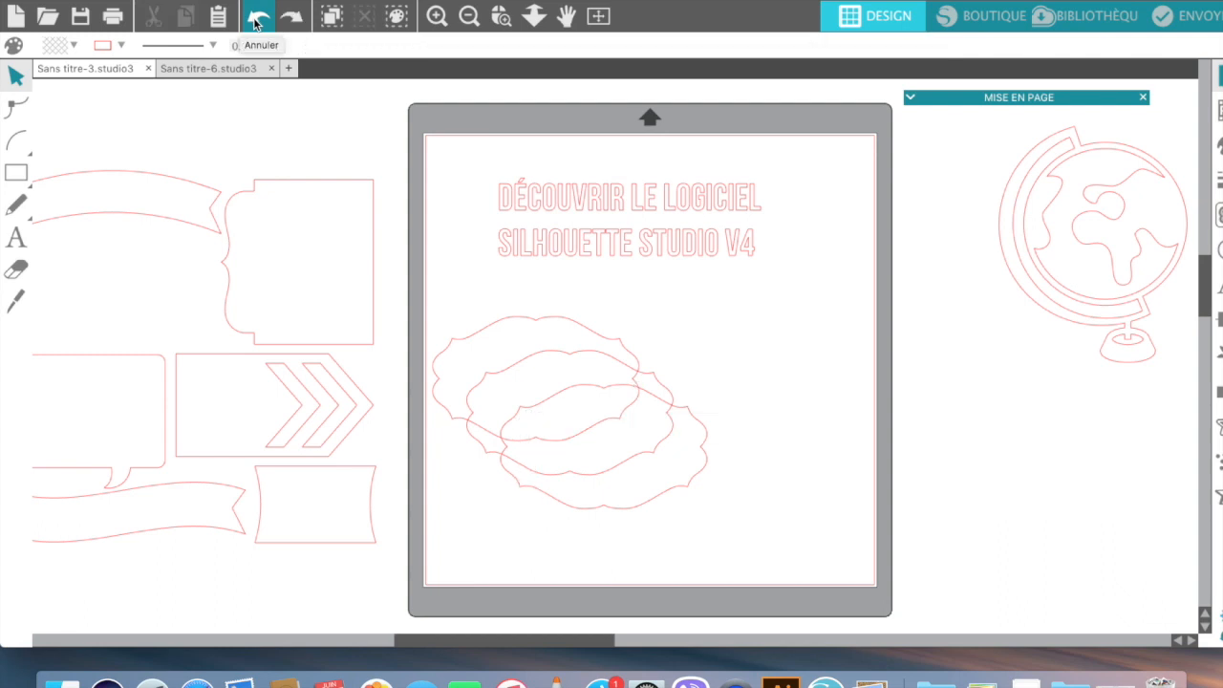
# Step: Undo two more pastes, then copy and paste the remaining label as one offset duplicate
pyautogui.click(256, 17)
pyautogui.click(256, 17)
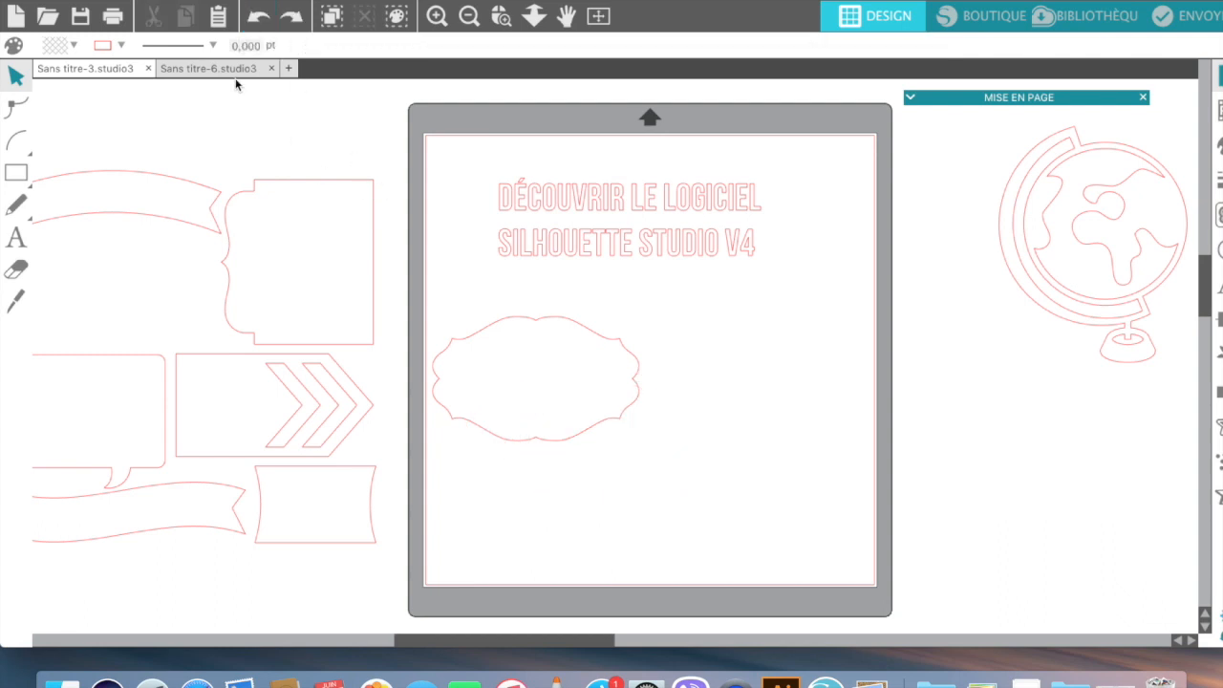
pyautogui.click(489, 334)
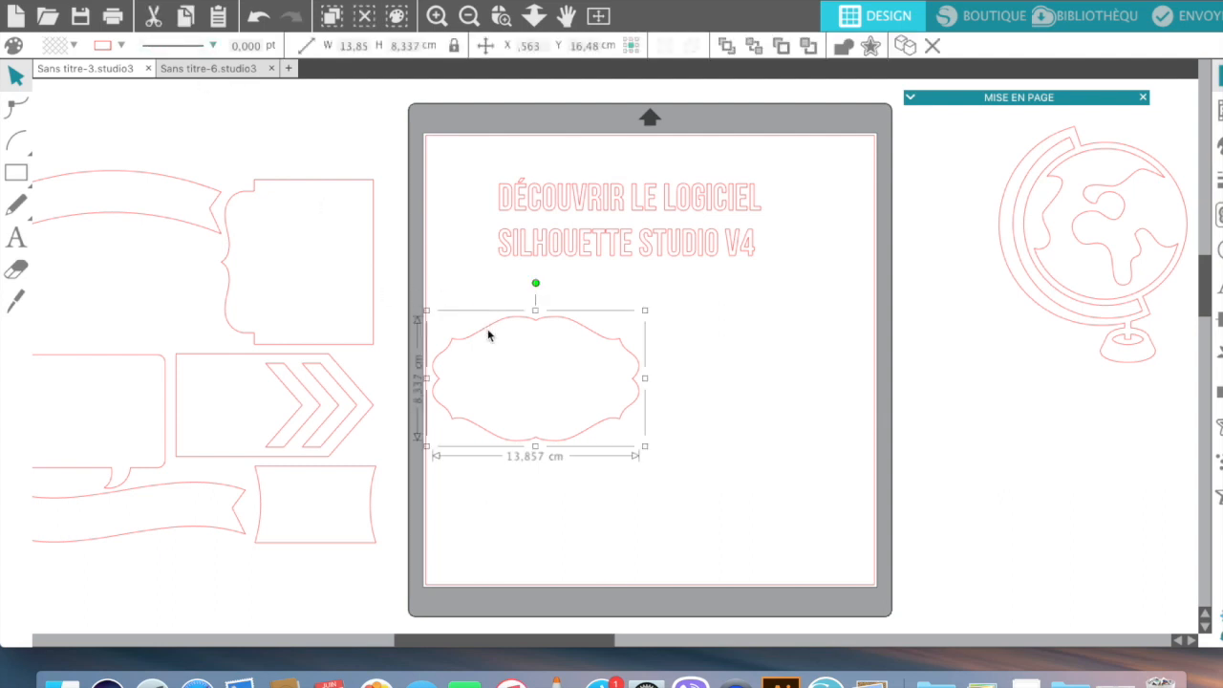
pyautogui.click(183, 19)
pyautogui.click(218, 16)
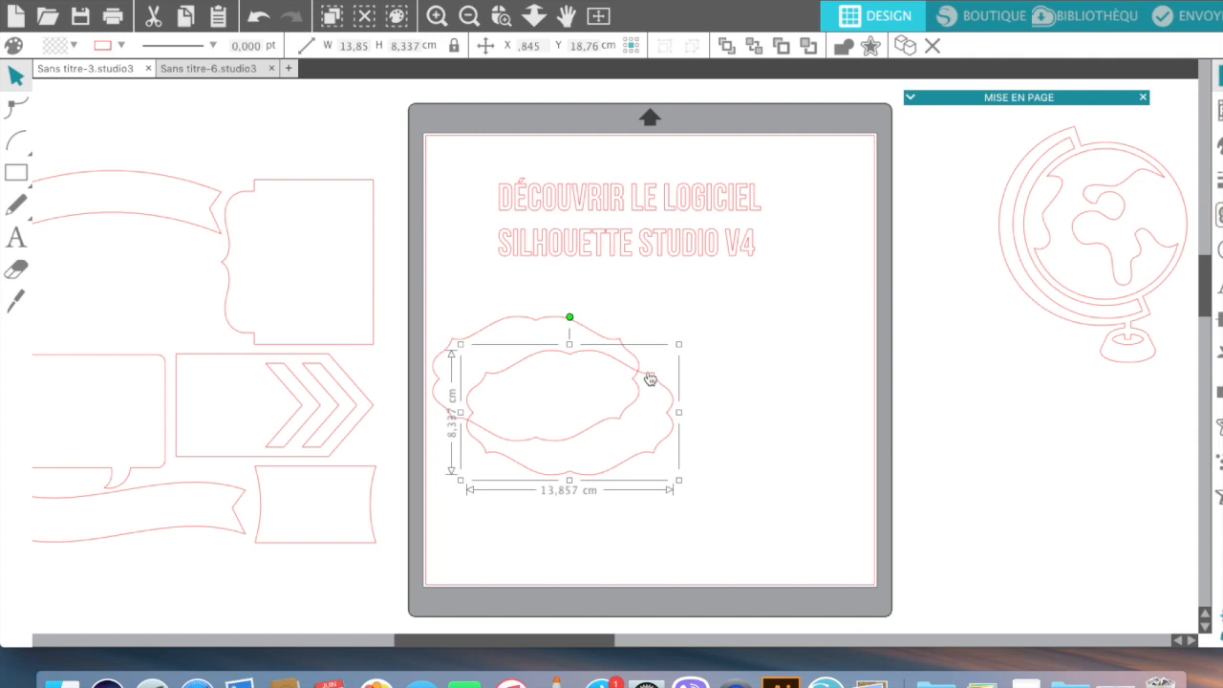
# Step: Move the label copy up to the right of the first and duplicate it there
pyautogui.moveTo(649, 382); pyautogui.dragTo(830, 309)
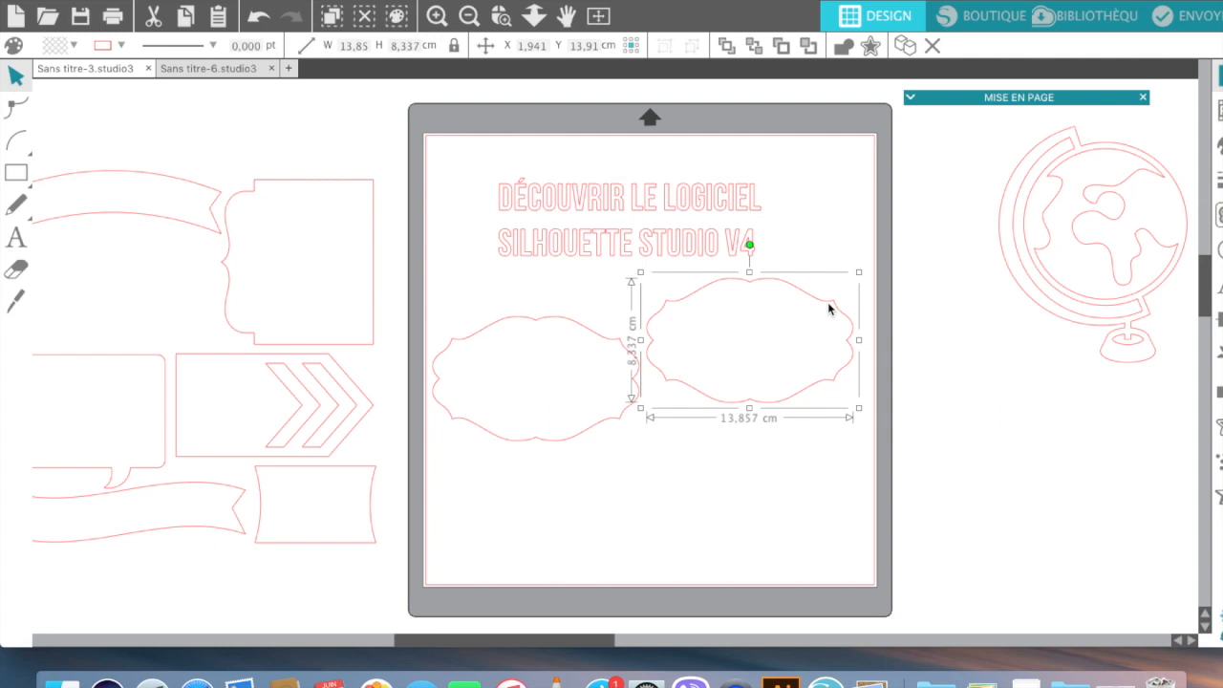
pyautogui.press('super+d')
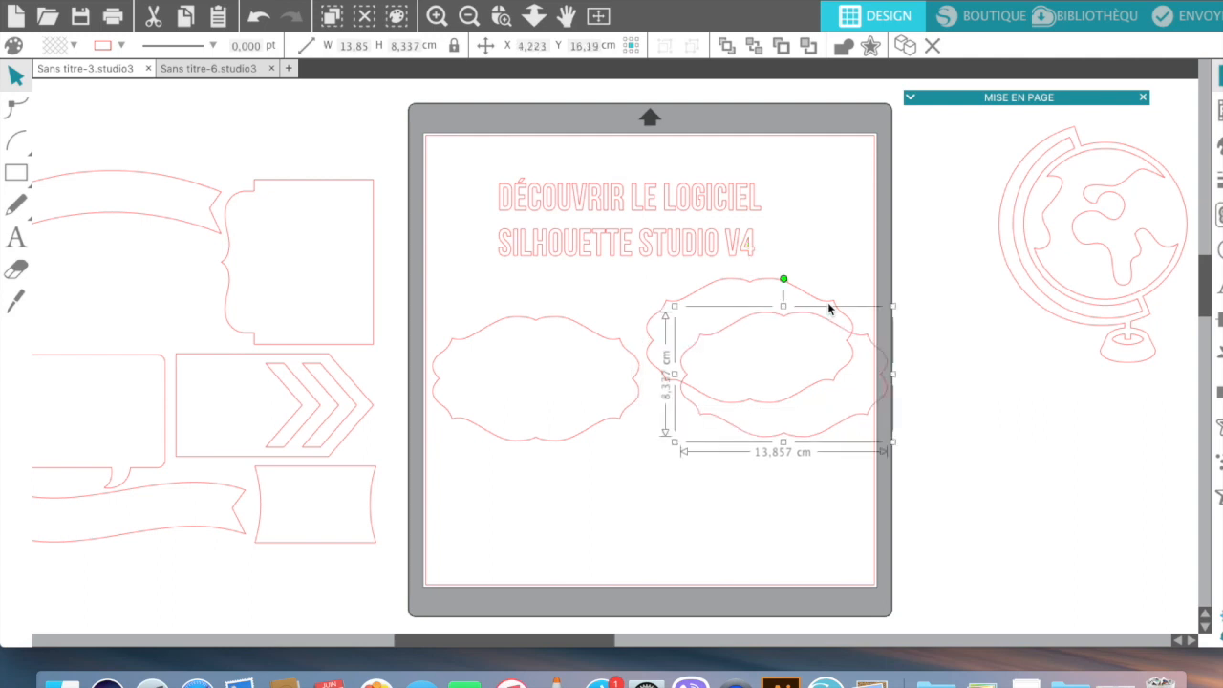
# Step: Copy and paste the right label using the right-click Copier and Coller commands
pyautogui.rightClick(809, 426)
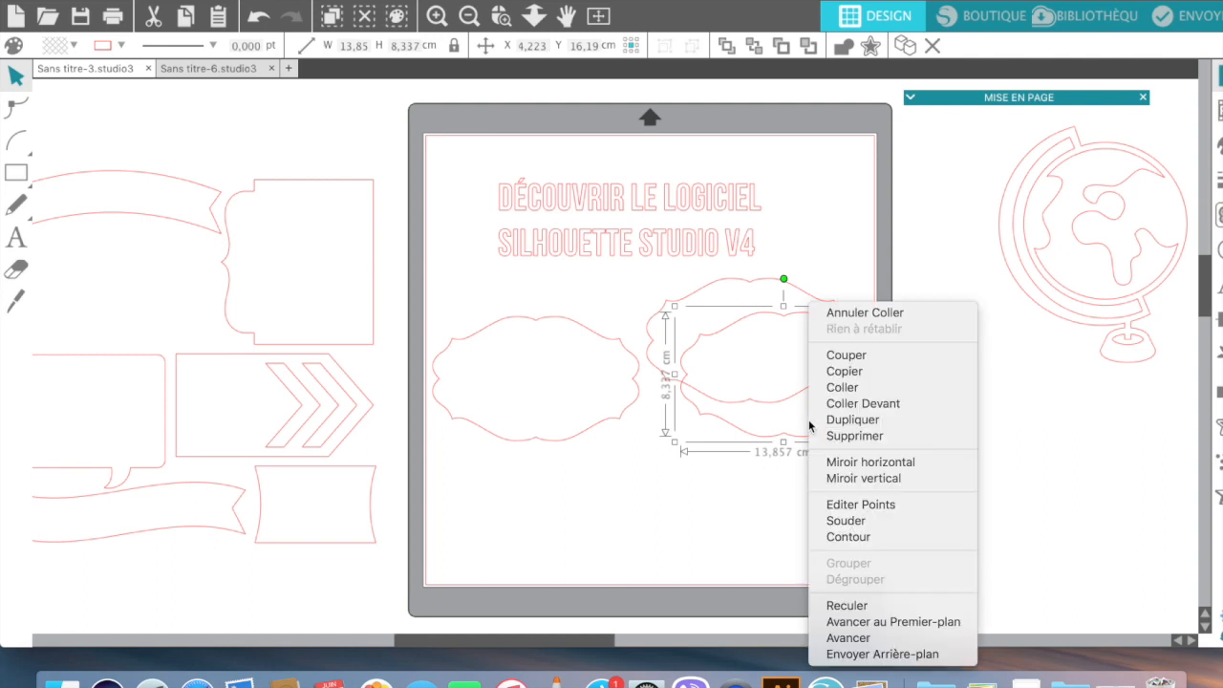
pyautogui.click(831, 371)
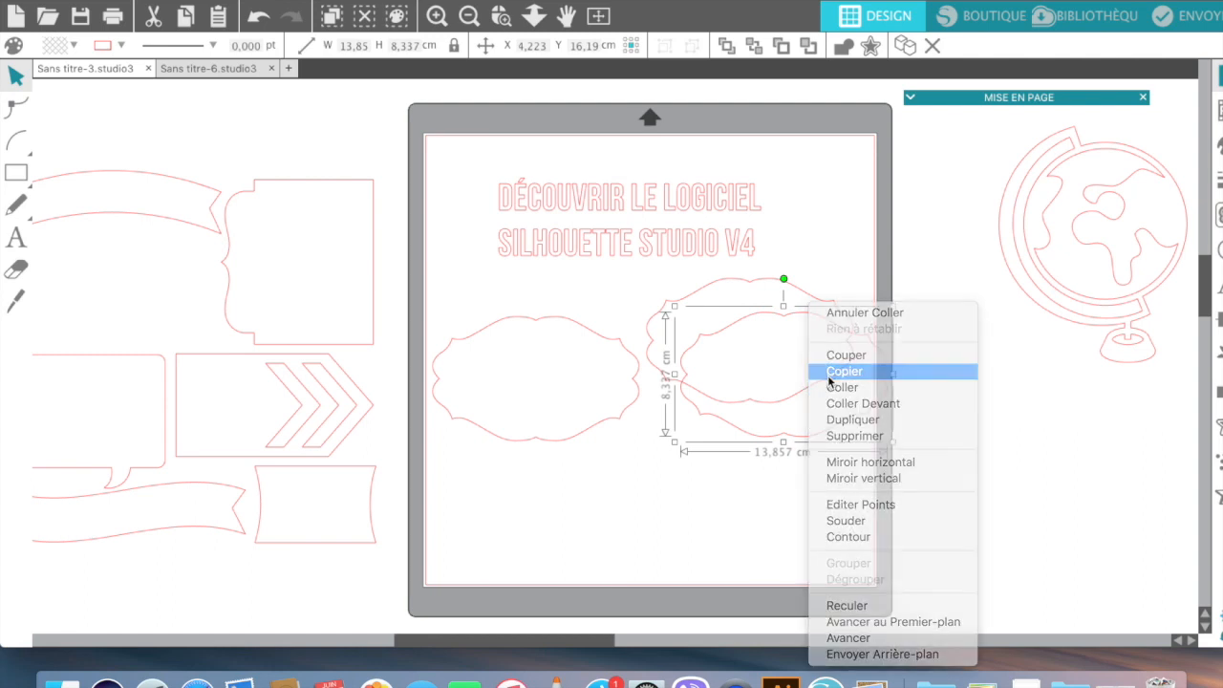
pyautogui.rightClick(797, 438)
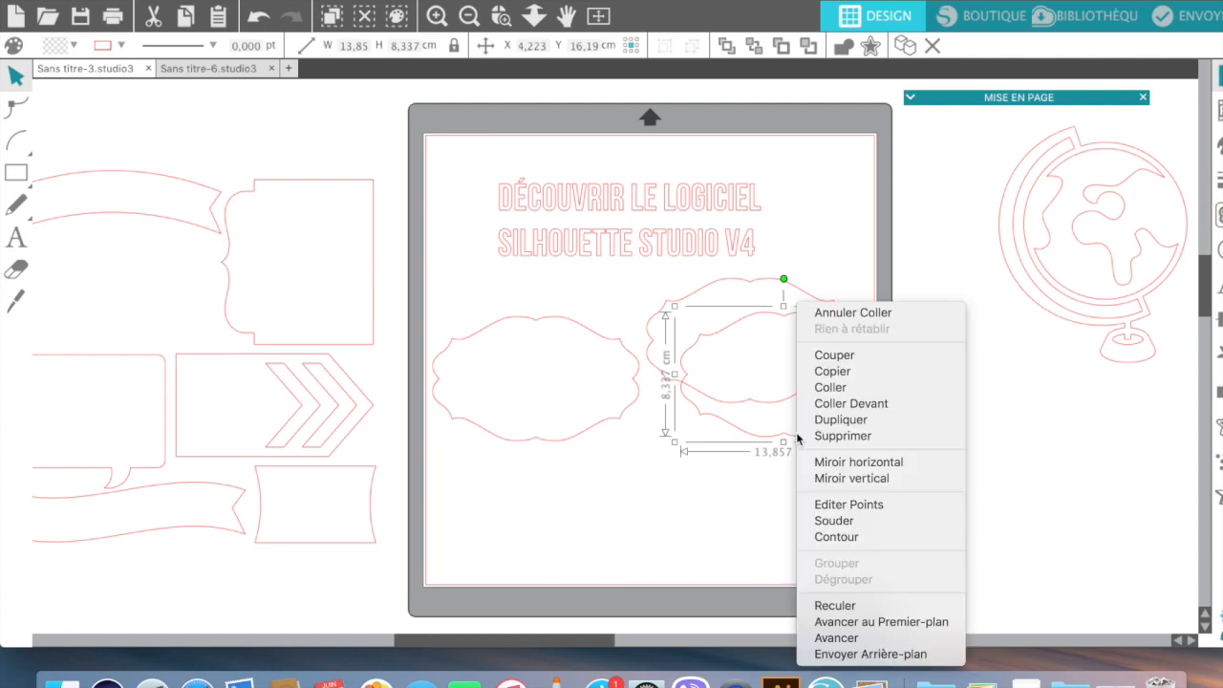
pyautogui.click(822, 387)
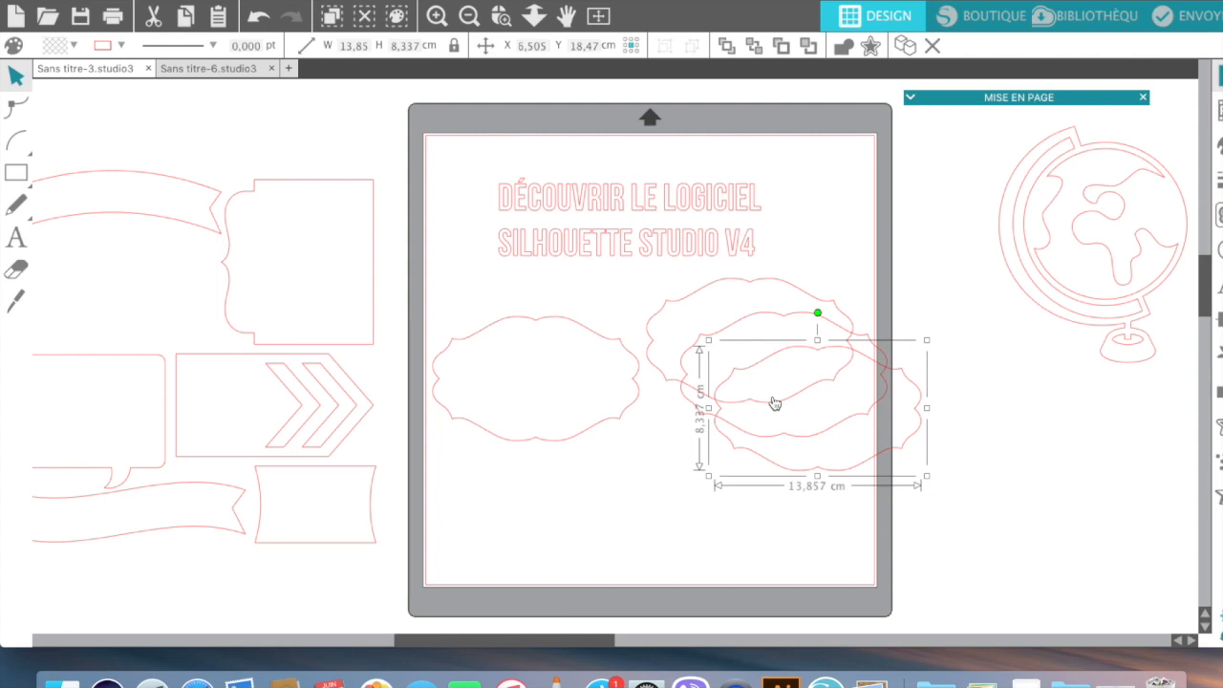
# Step: Delete the pasted and overlapping copies, leaving two labels side by side
pyautogui.press('Delete')
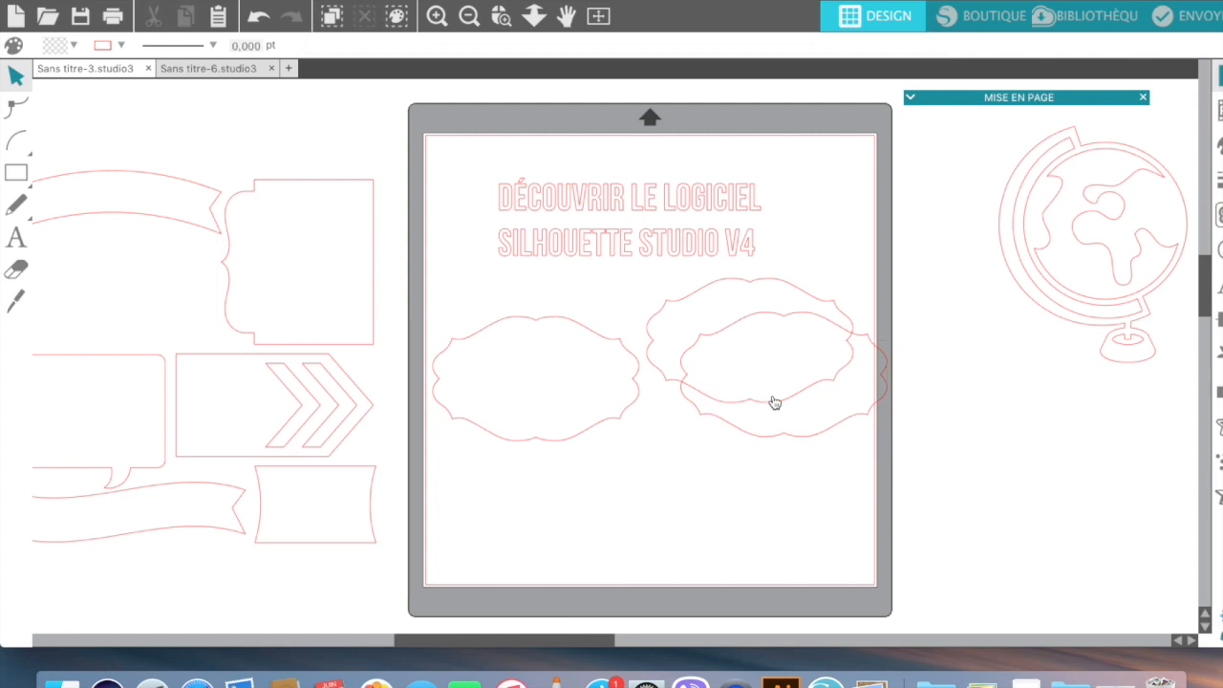
pyautogui.click(717, 336)
pyautogui.press('Delete')
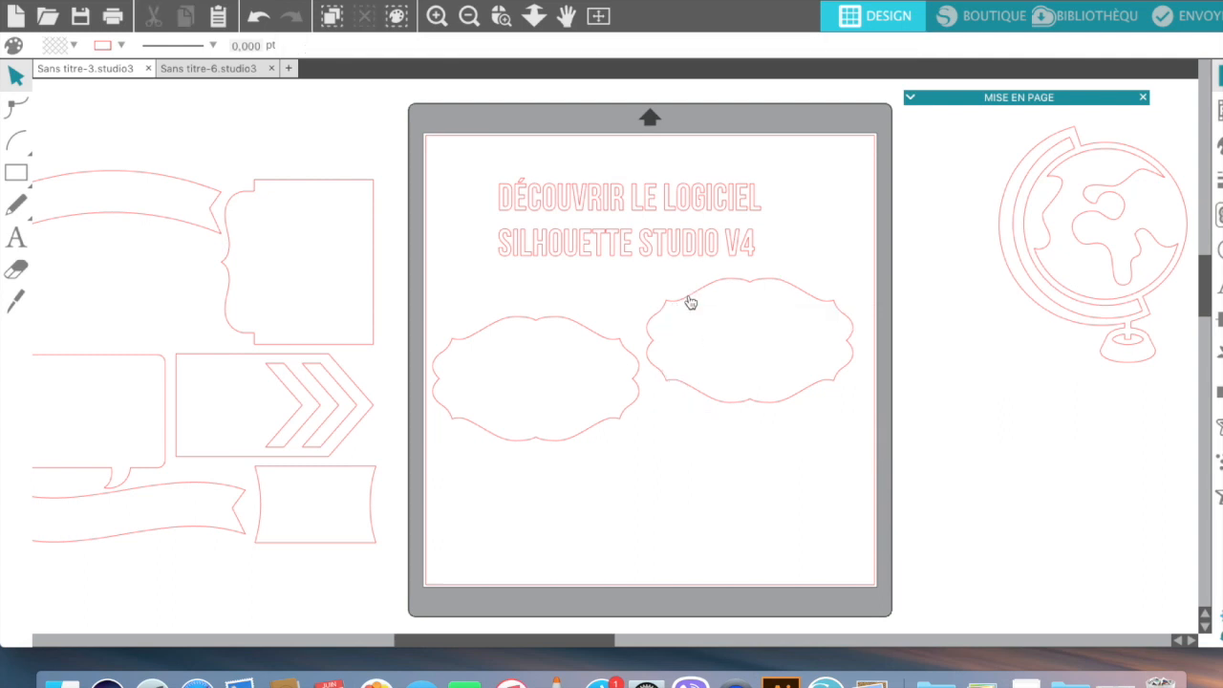
pyautogui.click(689, 300)
# Step: Delete the right-hand label, undo back through history, then redo until only one label remains
pyautogui.press('Delete')
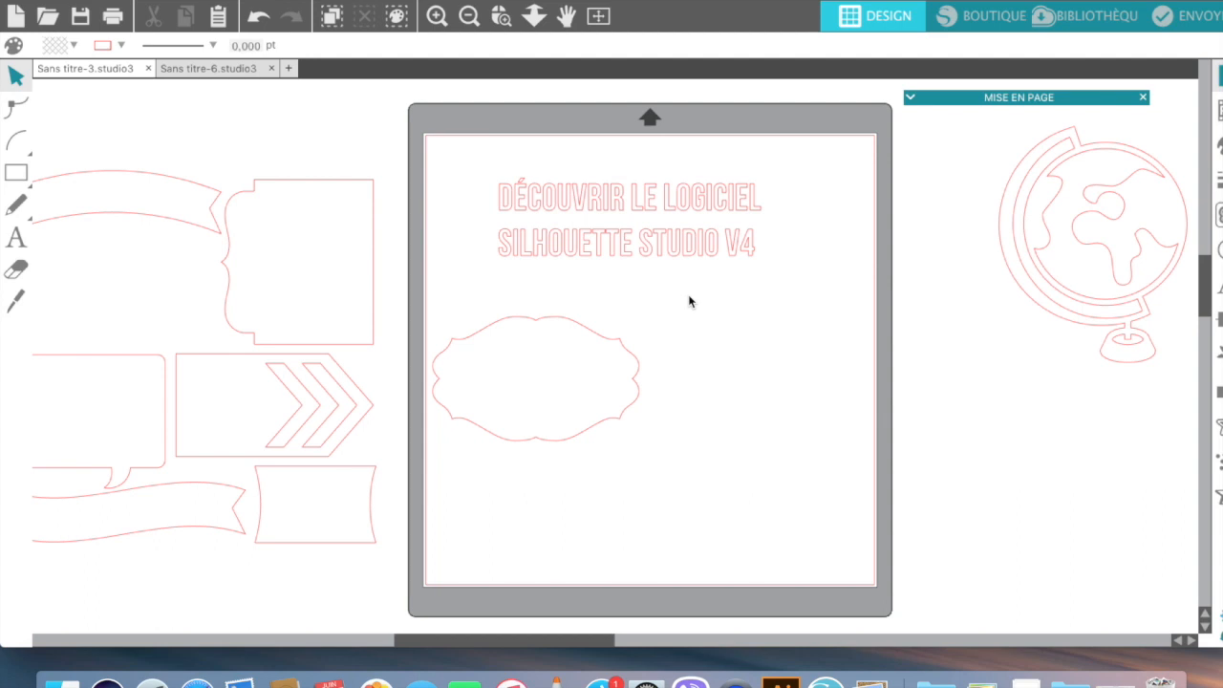
pyautogui.click(256, 19)
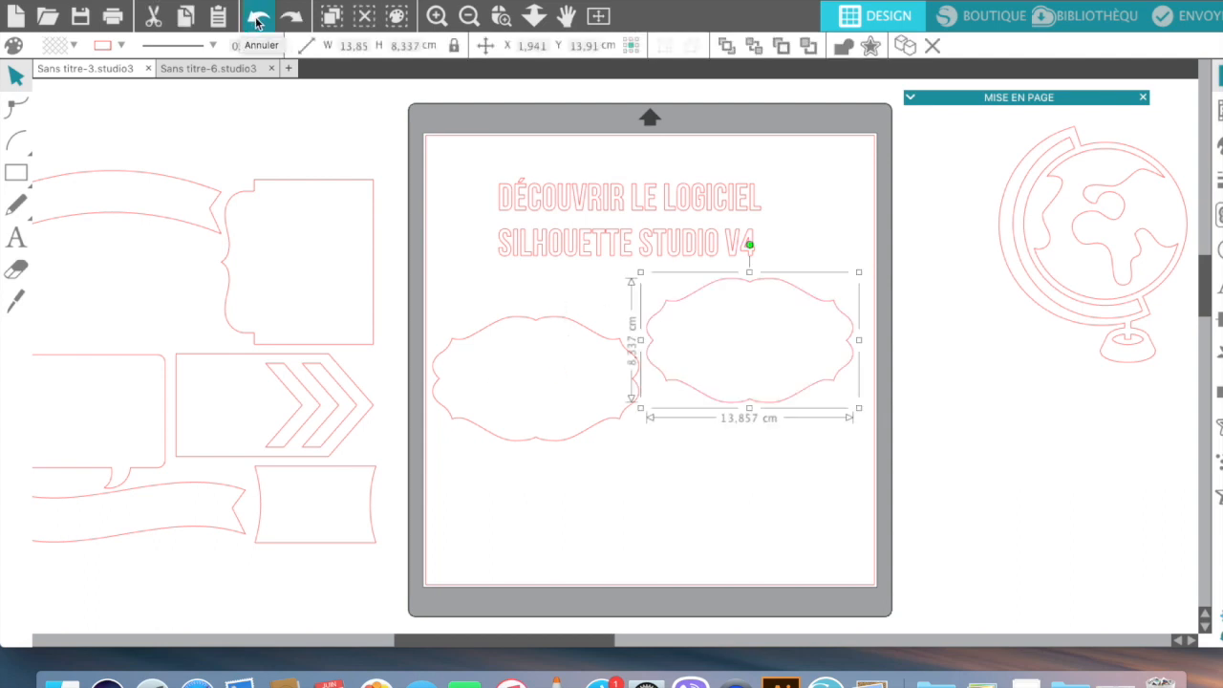
pyautogui.click(256, 19)
pyautogui.click(256, 19)
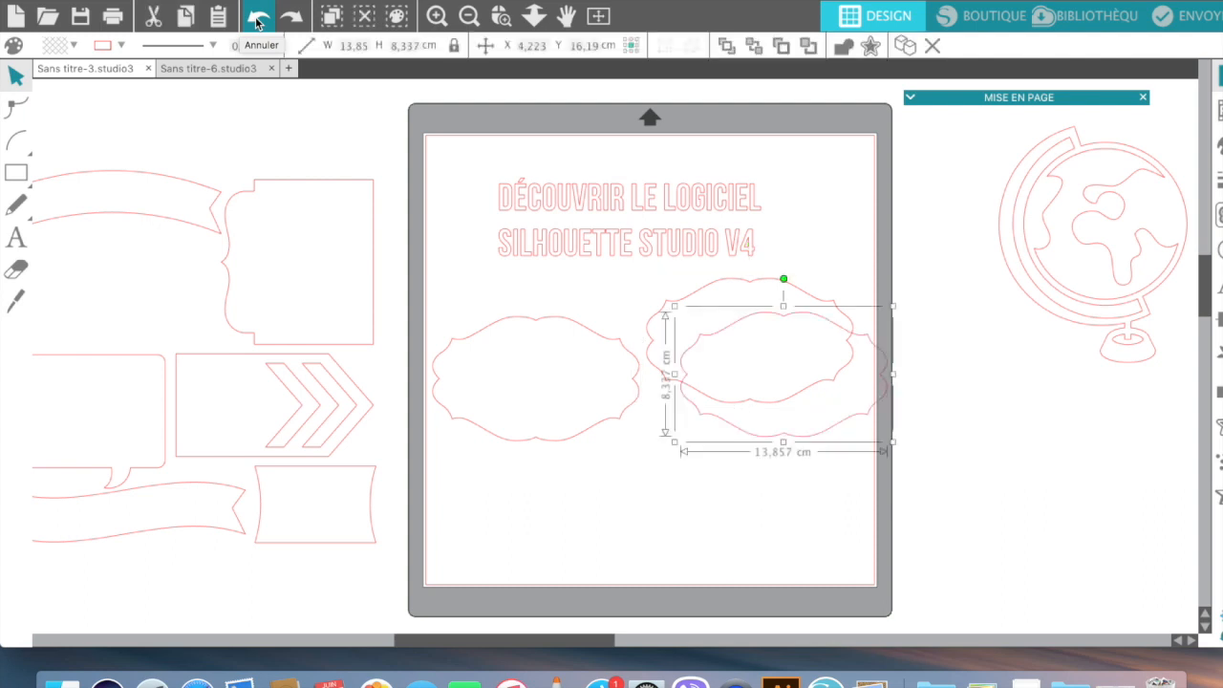
pyautogui.click(291, 19)
pyautogui.click(292, 19)
pyautogui.click(292, 19)
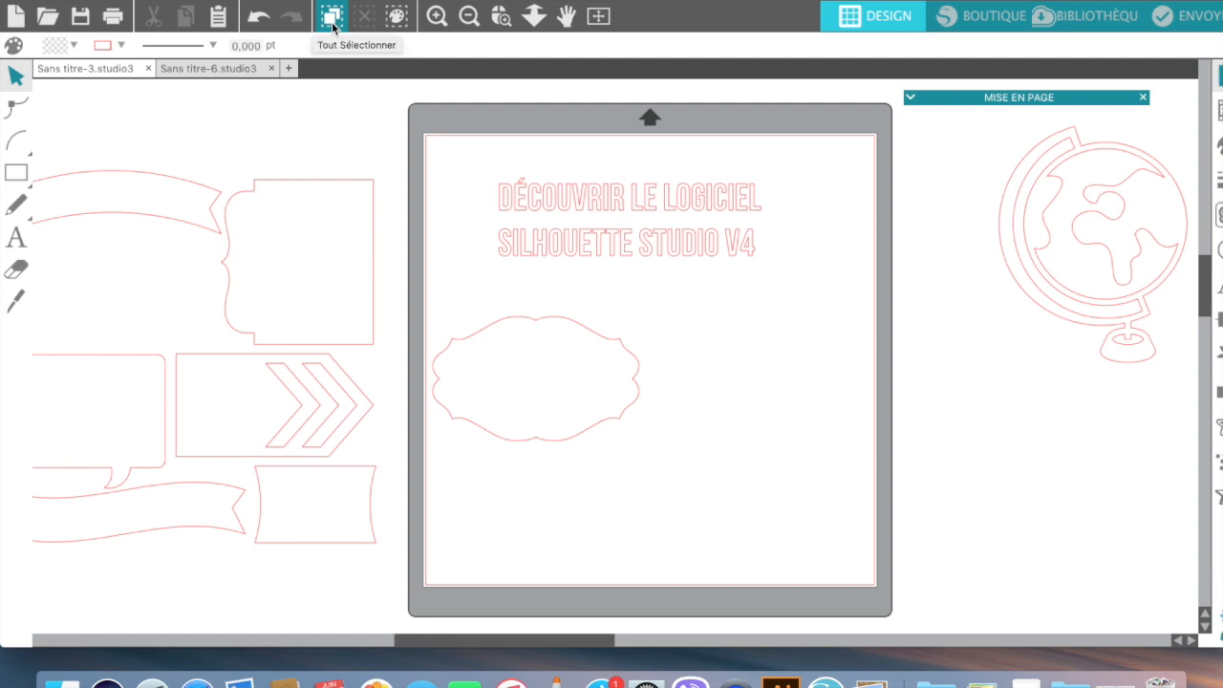
pyautogui.click(332, 16)
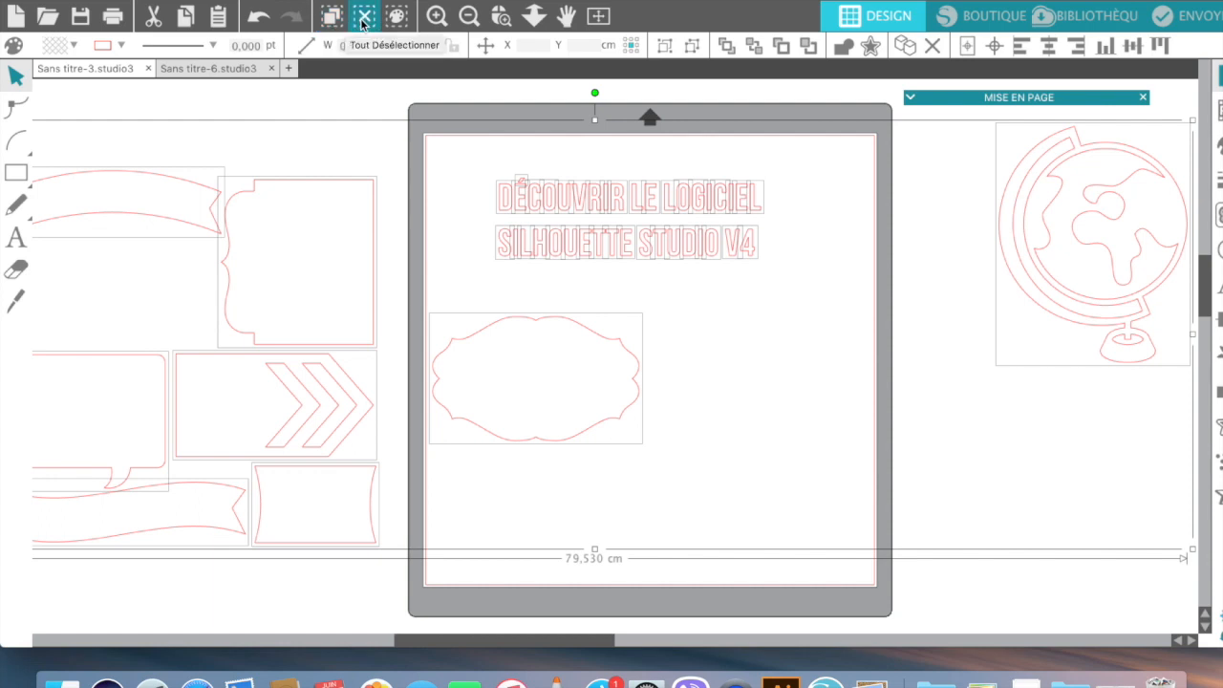
pyautogui.click(363, 19)
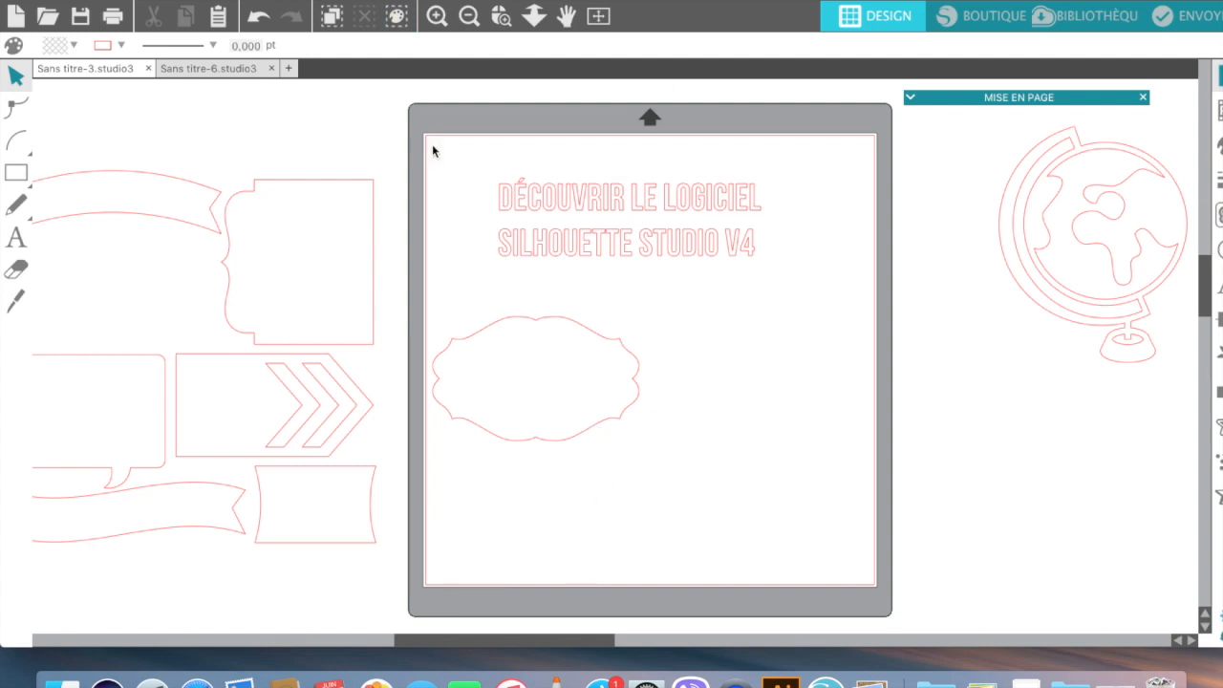
pyautogui.moveTo(431, 146); pyautogui.dragTo(843, 536)
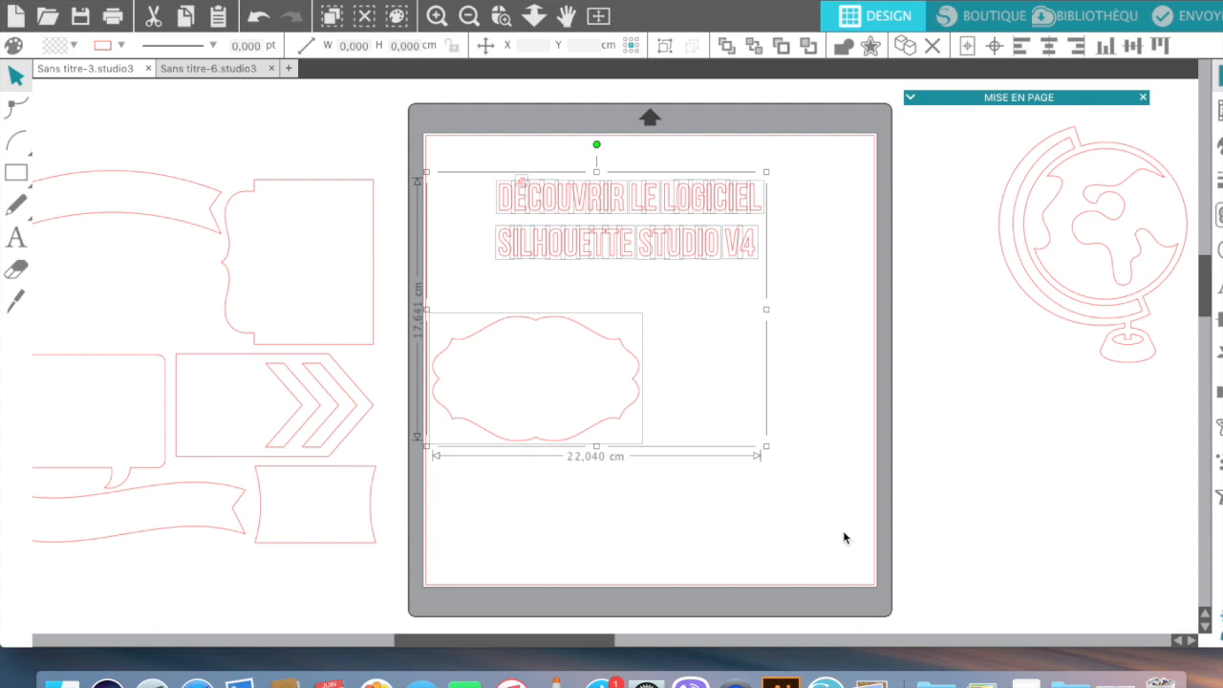
# Step: Show the select-by-colour panel listing the red RGB (255,0,0) stroke, then select only the label shape
pyautogui.click(397, 16)
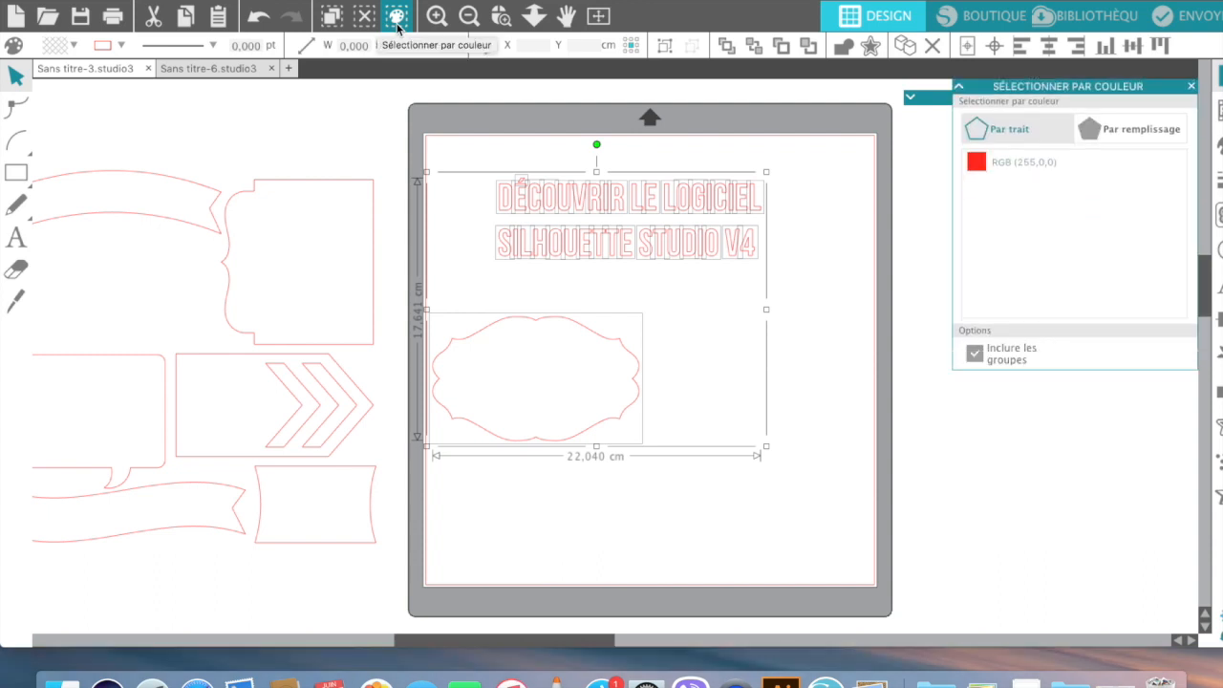
pyautogui.click(642, 554)
pyautogui.click(606, 427)
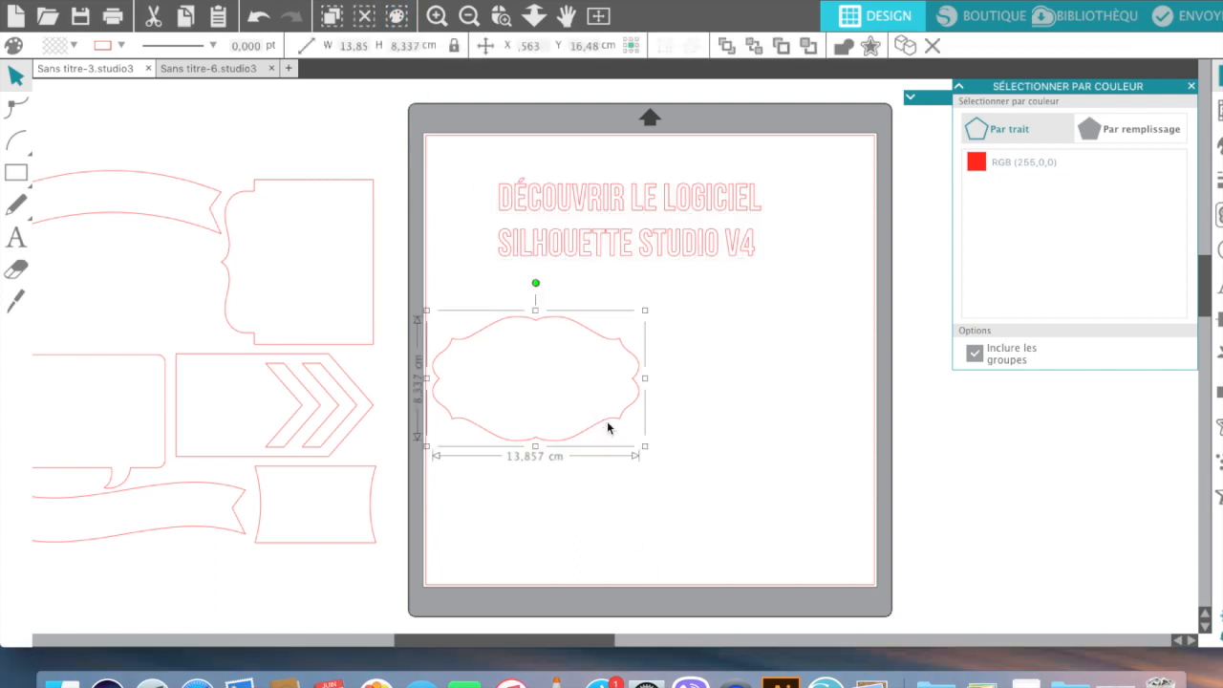